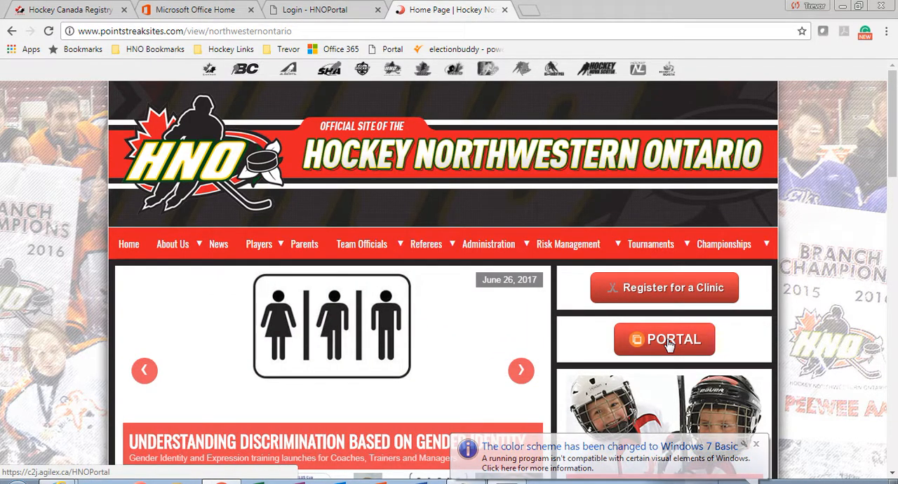
# Open the HNO Portal, signing in with the prefilled credentials, and go to the referee Evaluation page
pyautogui.click(670, 343)
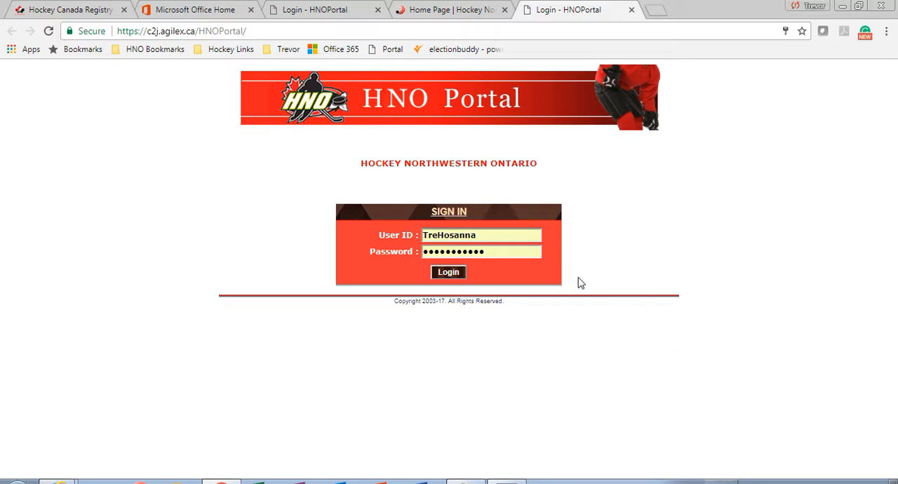
pyautogui.click(446, 273)
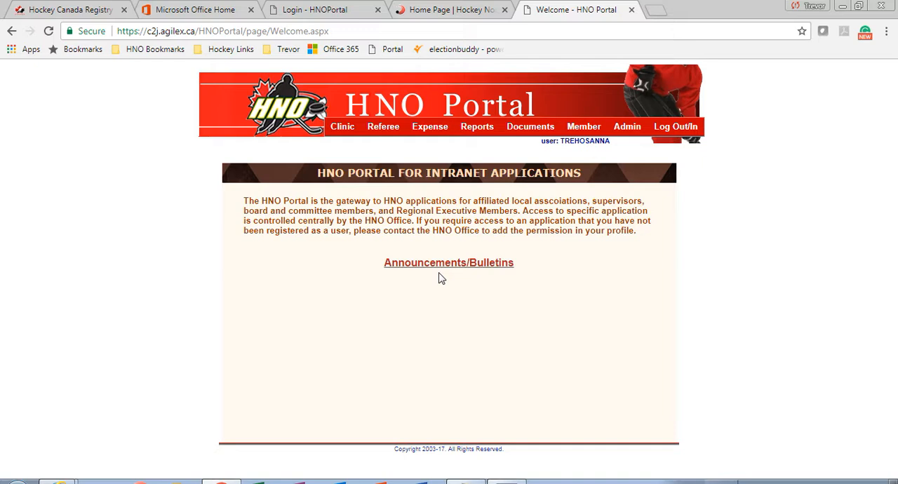
pyautogui.moveTo(385, 133)
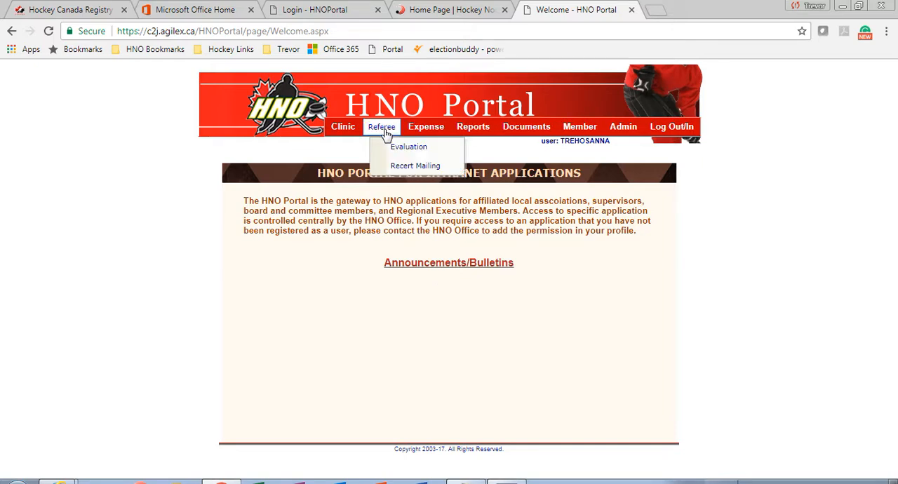
pyautogui.click(403, 151)
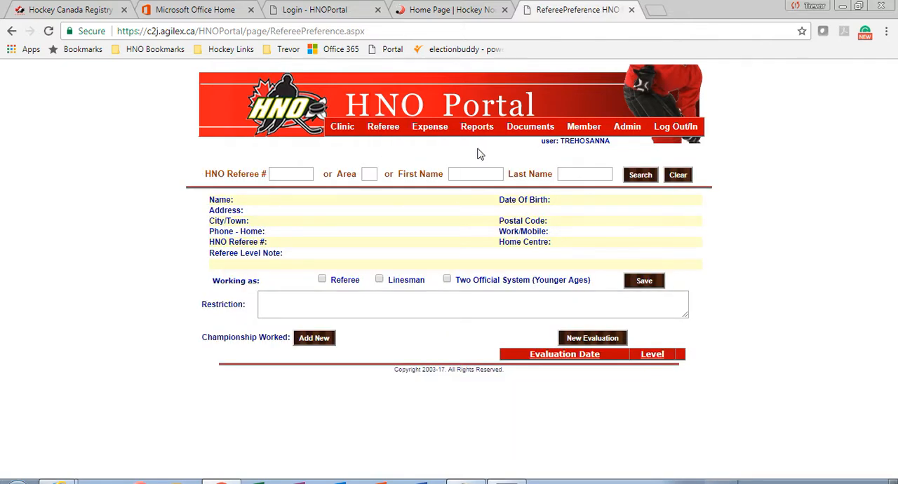
# Search for the referee with first name "test" and start a new evaluation for that official
pyautogui.click(461, 176)
pyautogui.write('test')
pyautogui.click(640, 176)
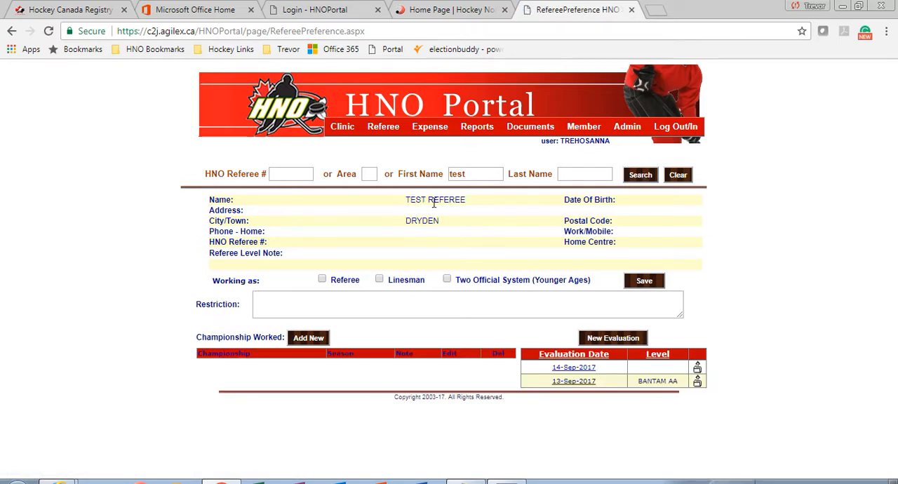
pyautogui.click(617, 342)
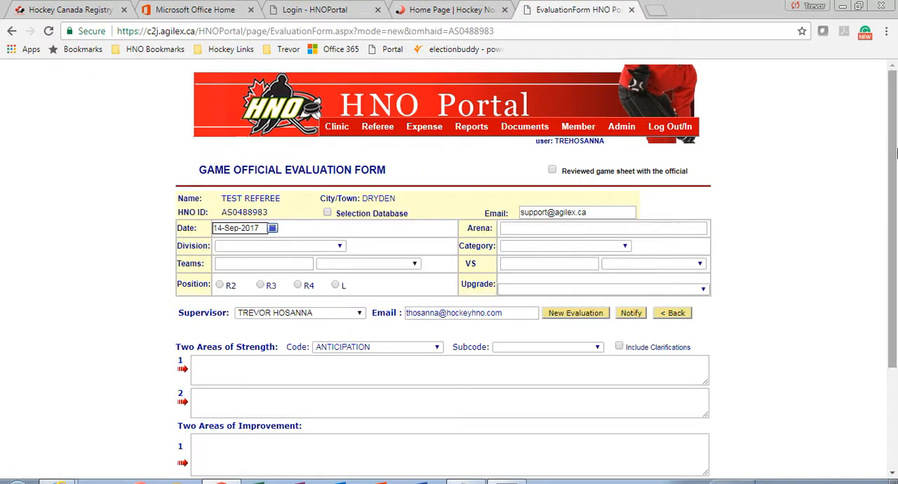
# Set the game's division to P in the evaluation form
pyautogui.moveTo(891, 133); pyautogui.dragTo(891, 173)
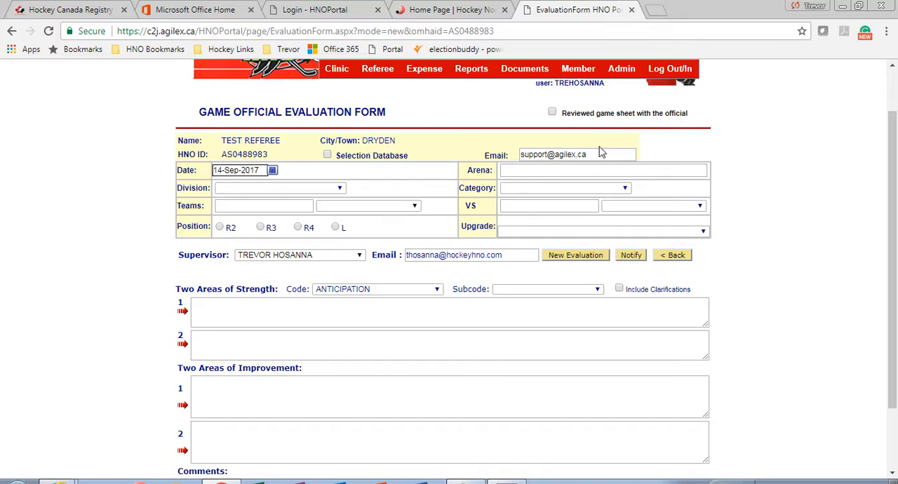
pyautogui.click(261, 190)
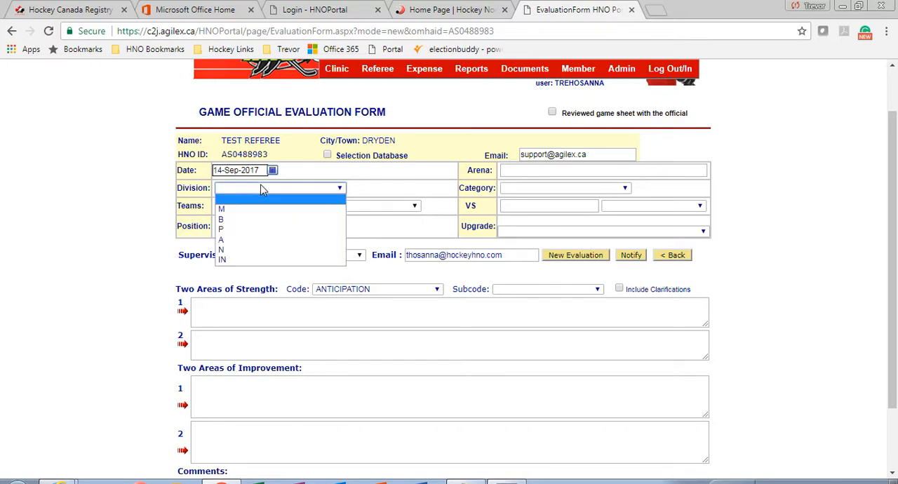
pyautogui.click(223, 231)
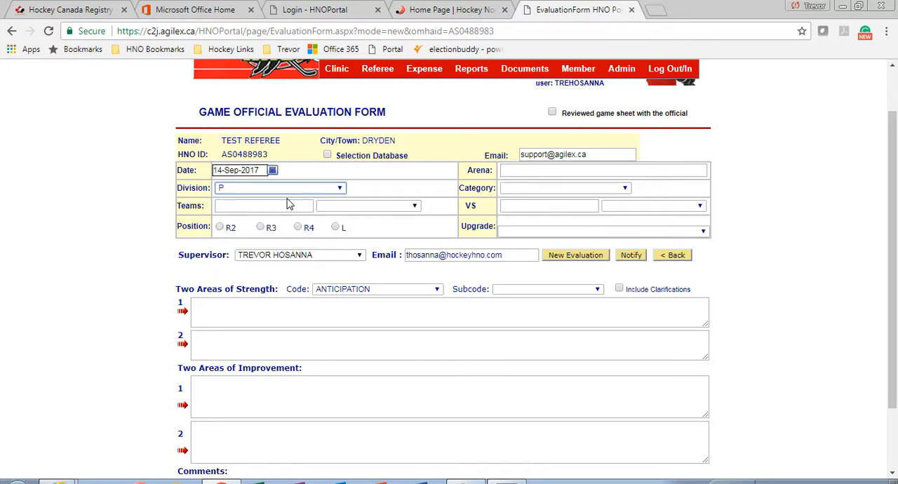
# Enter the first team as Paper Kings from Dryden
pyautogui.click(387, 207)
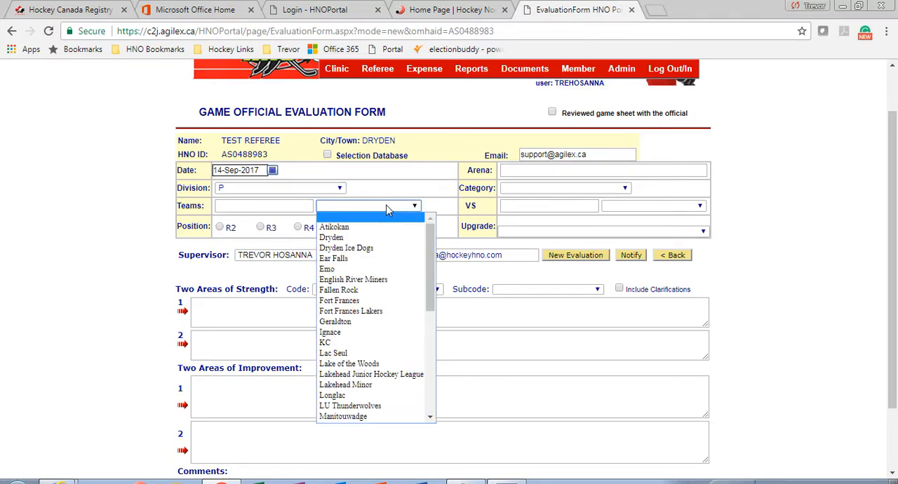
pyautogui.click(384, 241)
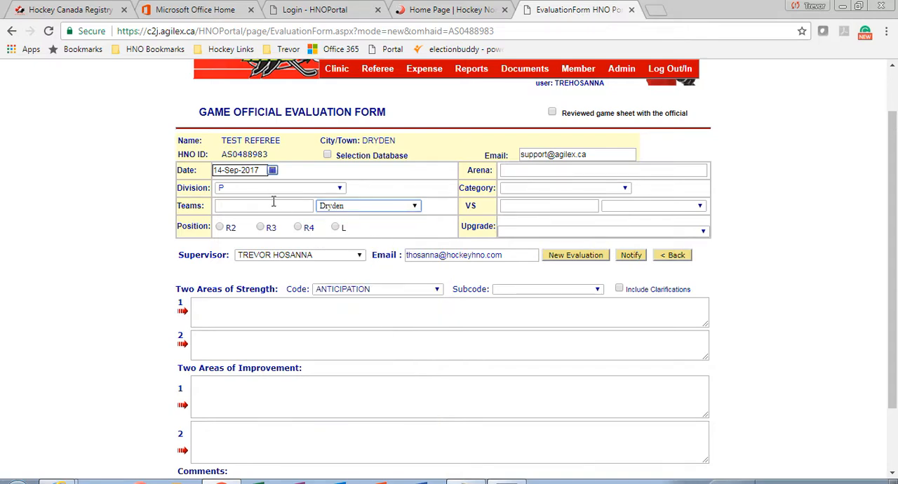
pyautogui.click(272, 204)
pyautogui.press('capslock')
pyautogui.press('capslock')
pyautogui.write('Pap')
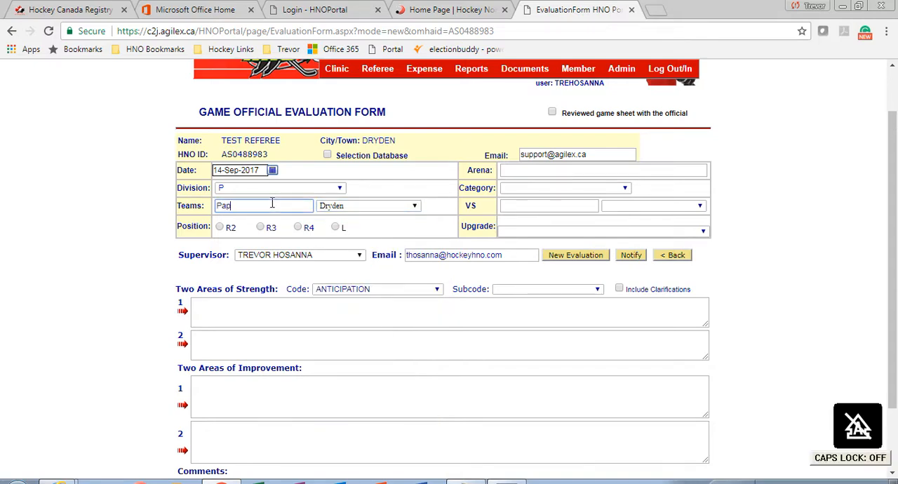
pyautogui.write('er')
pyautogui.press('capslock')
pyautogui.write('K')
pyautogui.press('capslock')
pyautogui.write('ings')
# Enter the opposing team as Canadians from Fort Frances
pyautogui.click(656, 208)
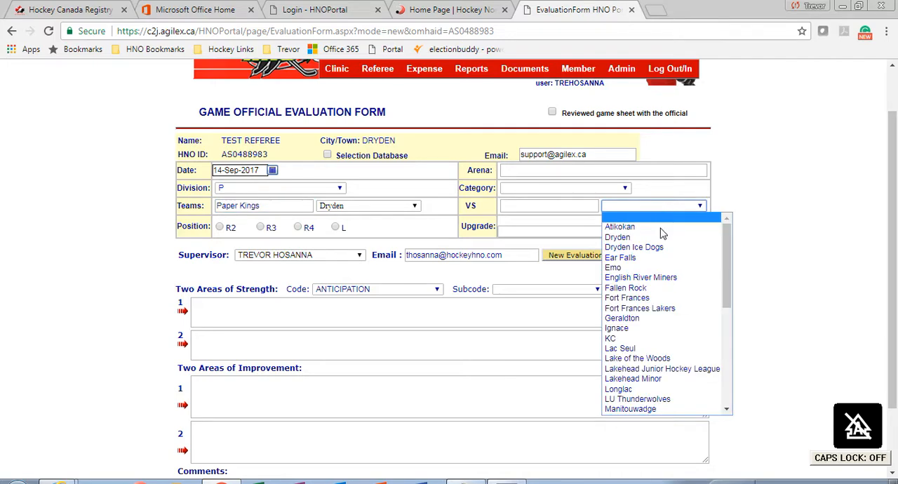
pyautogui.click(666, 299)
pyautogui.click(572, 208)
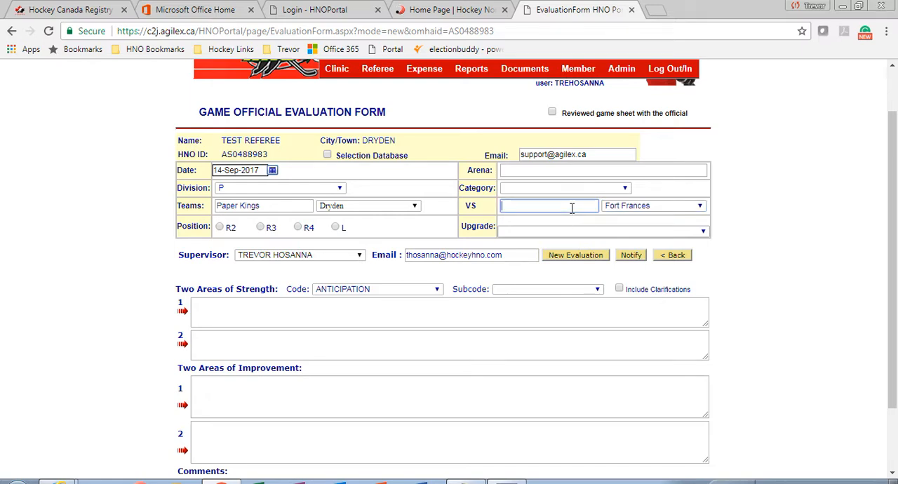
pyautogui.write('Canadians')
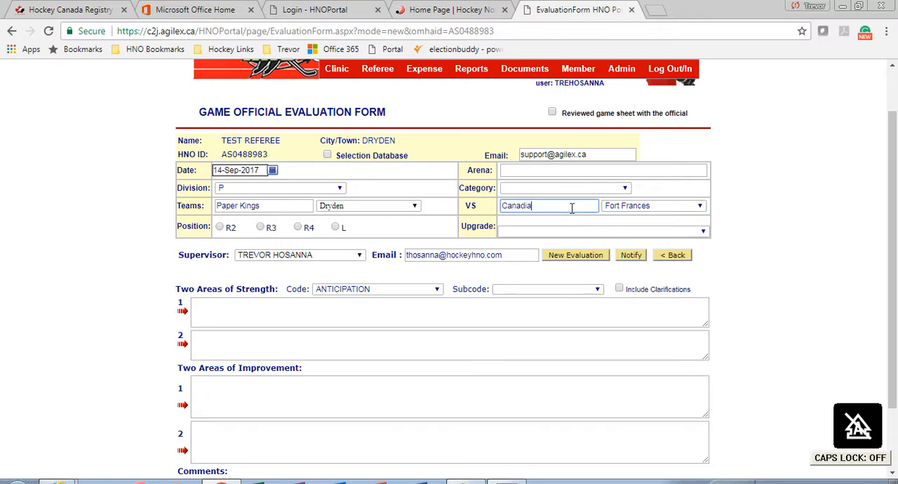
# Enter Memorial as the arena and set the game category to AA
pyautogui.click(590, 168)
pyautogui.write('D')
pyautogui.press('capslock')
pyautogui.press('BackSpace')
pyautogui.write('M')
pyautogui.press('capslock')
pyautogui.write('em')
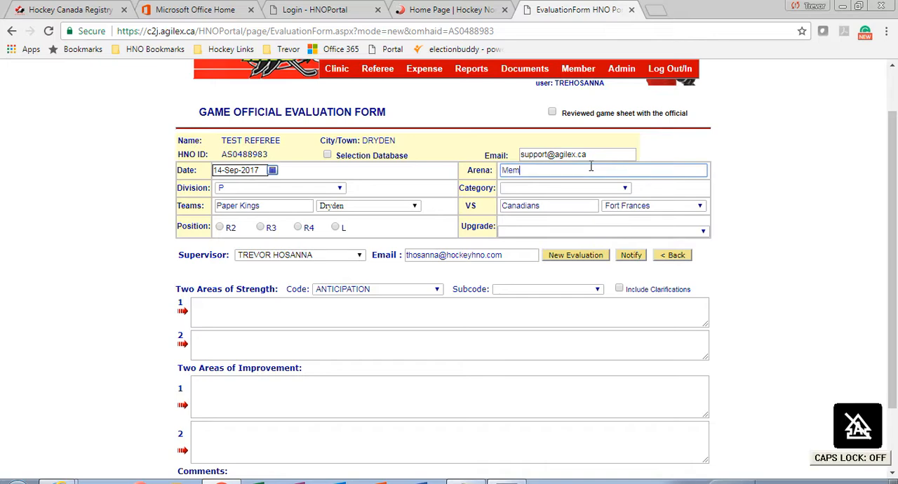
pyautogui.write('orail')
pyautogui.press('BackSpace')
pyautogui.press('BackSpace')
pyautogui.press('BackSpace')
pyautogui.press('BackSpace')
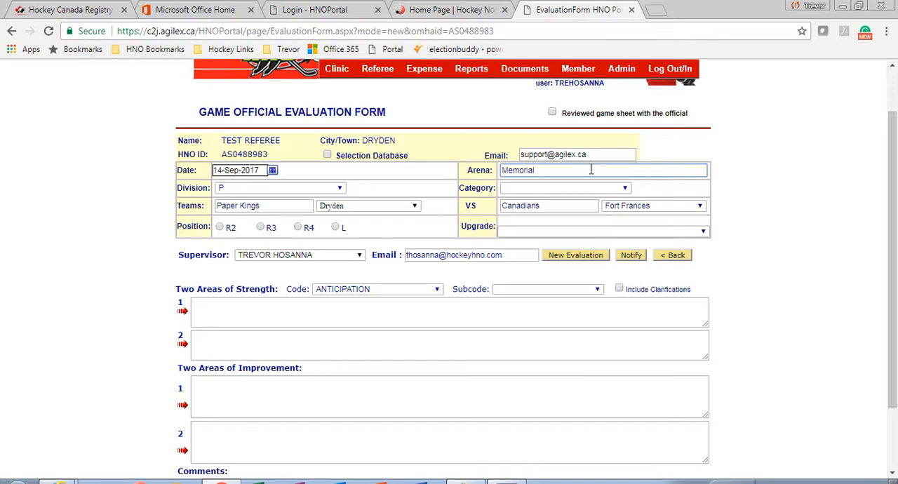
pyautogui.click(596, 188)
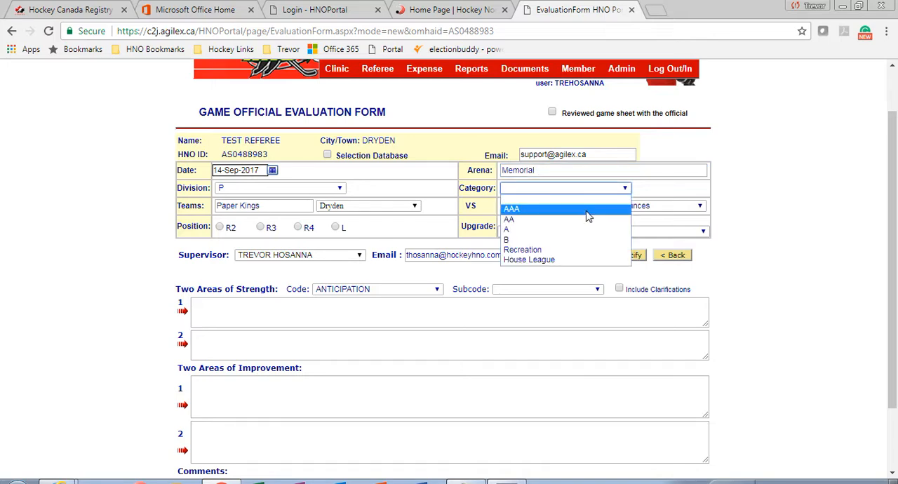
pyautogui.click(584, 218)
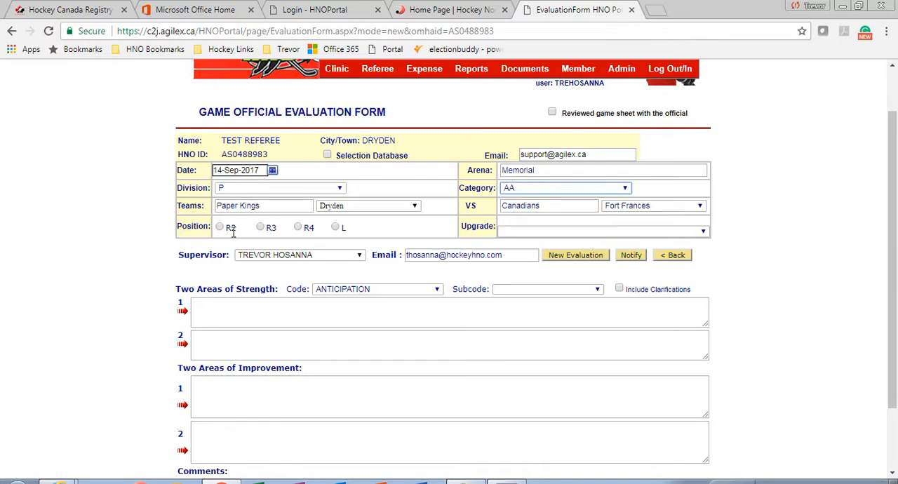
# Set the official's position to R3
pyautogui.moveTo(236, 230); pyautogui.dragTo(269, 230)
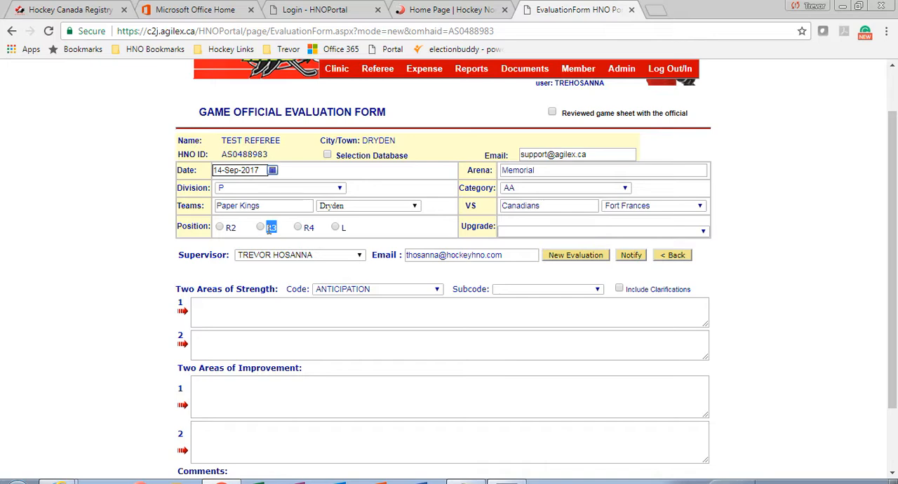
pyautogui.moveTo(237, 231); pyautogui.dragTo(226, 231)
pyautogui.moveTo(313, 226); pyautogui.dragTo(344, 226)
pyautogui.click(364, 226)
# Look through the available Upgrade levels and the Supervisor choices
pyautogui.click(606, 233)
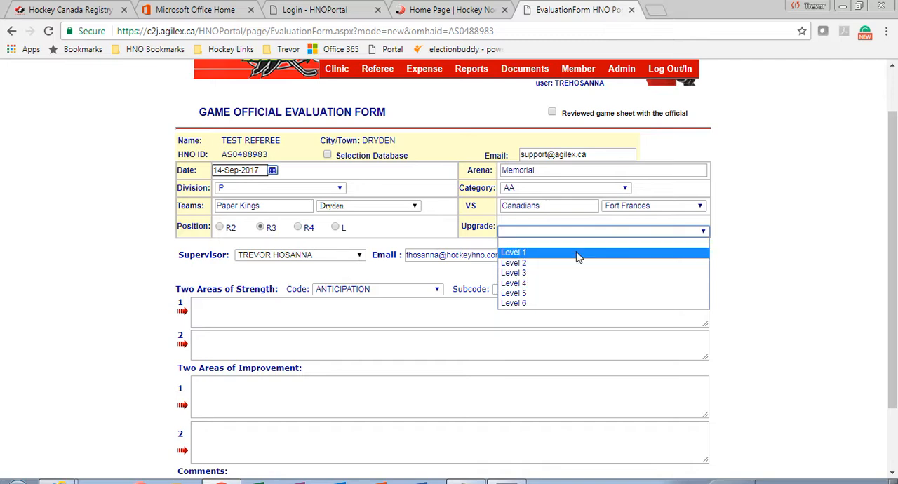
pyautogui.click(817, 205)
pyautogui.scroll(-1, 778, 208)
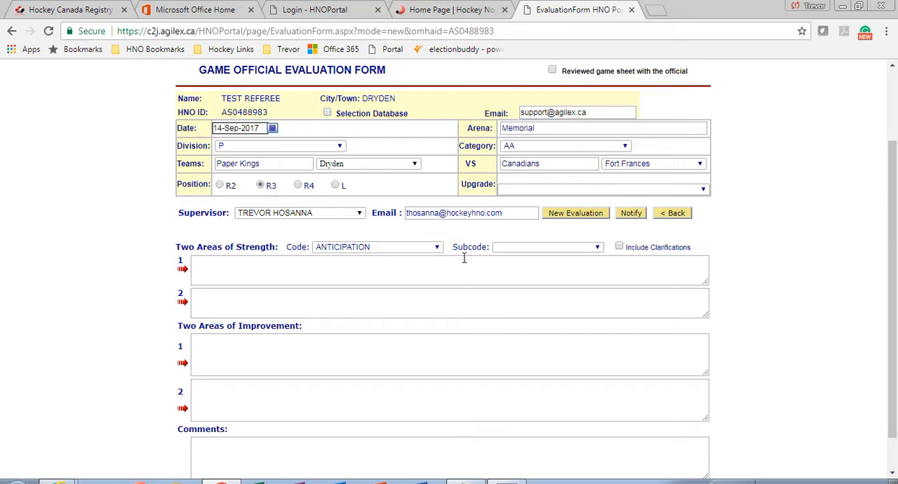
pyautogui.click(312, 219)
pyautogui.click(308, 236)
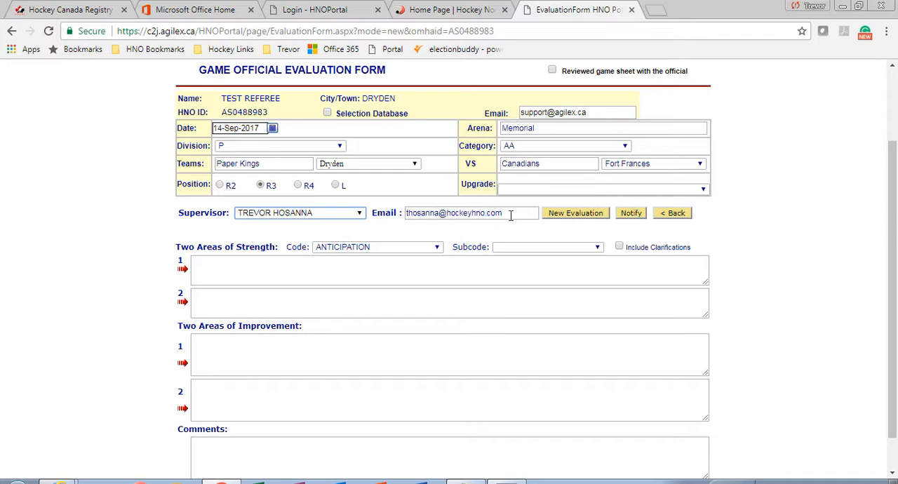
# Turn on Include Clarifications for the comments and choose RULES as the code for the areas of strength
pyautogui.scroll(-1, 896, 217)
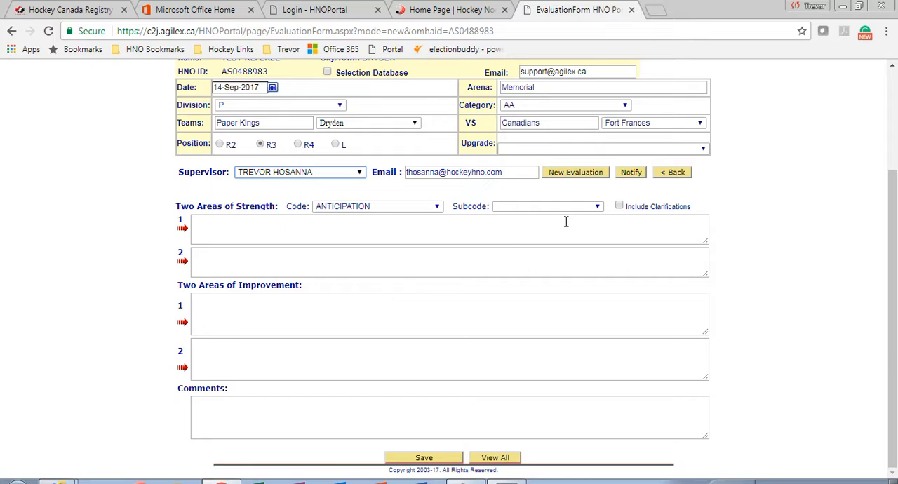
pyautogui.click(618, 207)
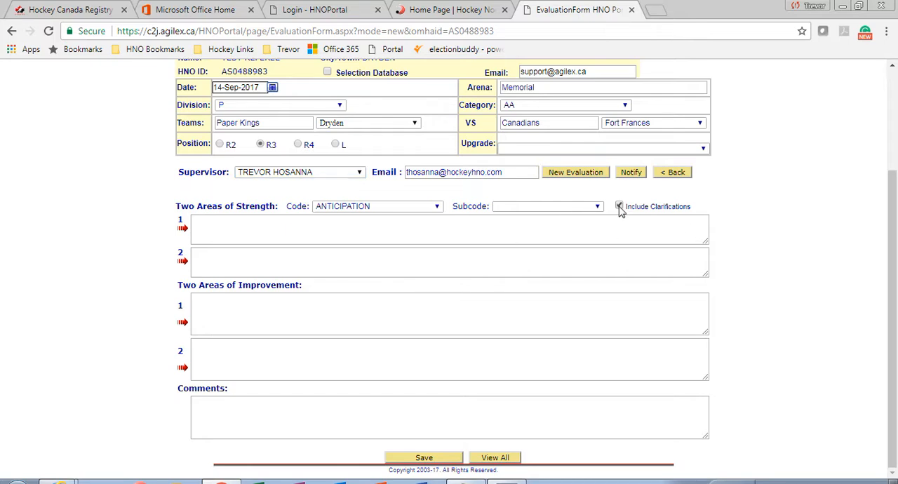
pyautogui.click(432, 207)
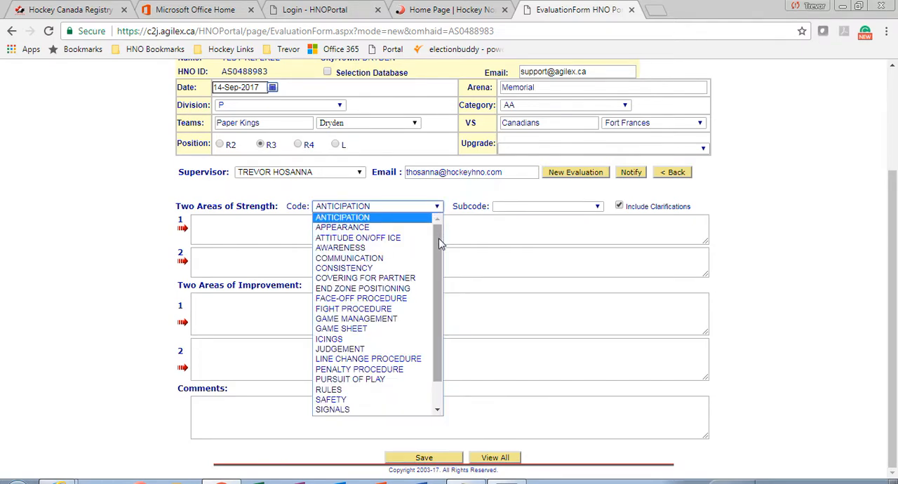
pyautogui.moveTo(439, 243); pyautogui.dragTo(438, 281)
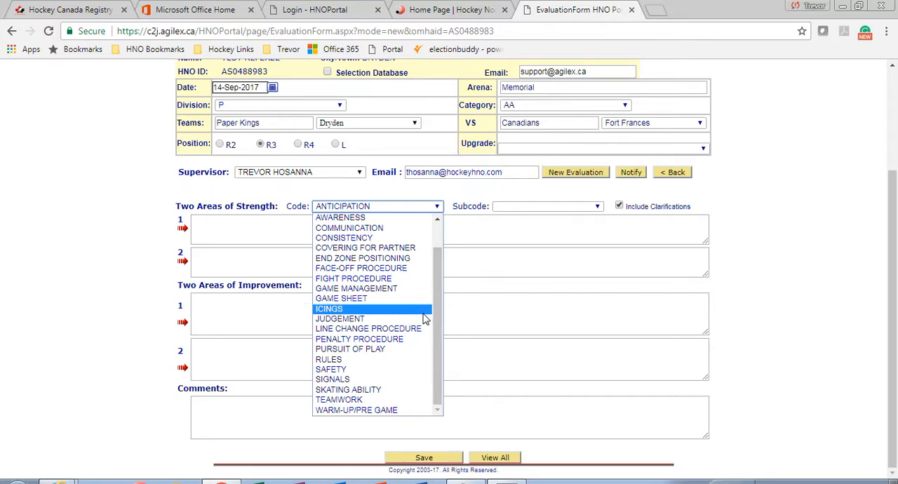
pyautogui.click(407, 361)
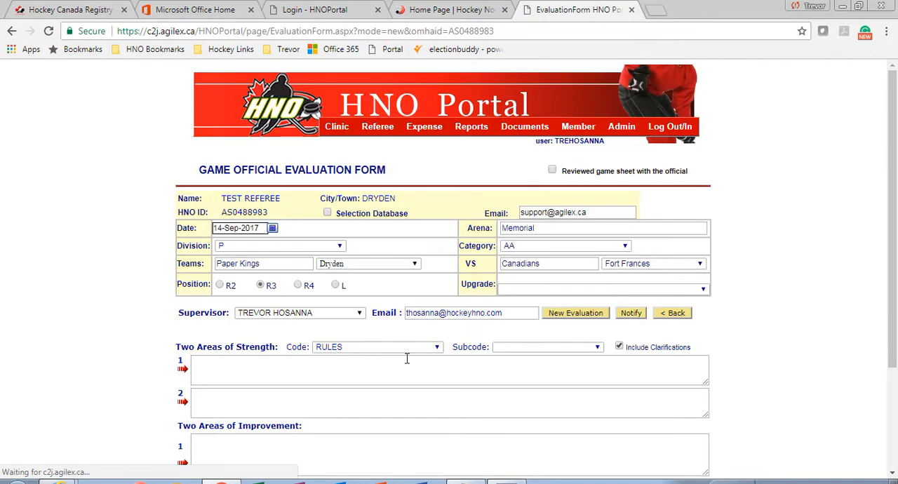
# Choose the subcode Application of Rules and insert its comment as the first area of strength
pyautogui.scroll(-2, 475, 301)
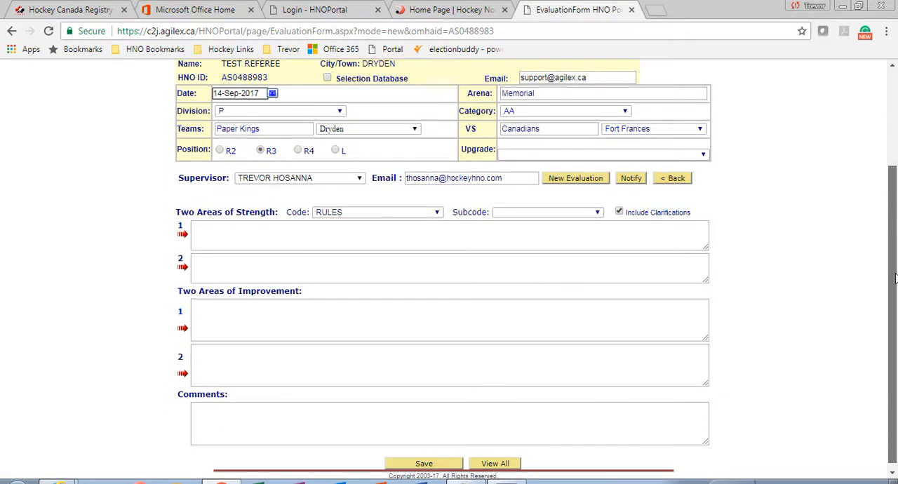
pyautogui.click(549, 213)
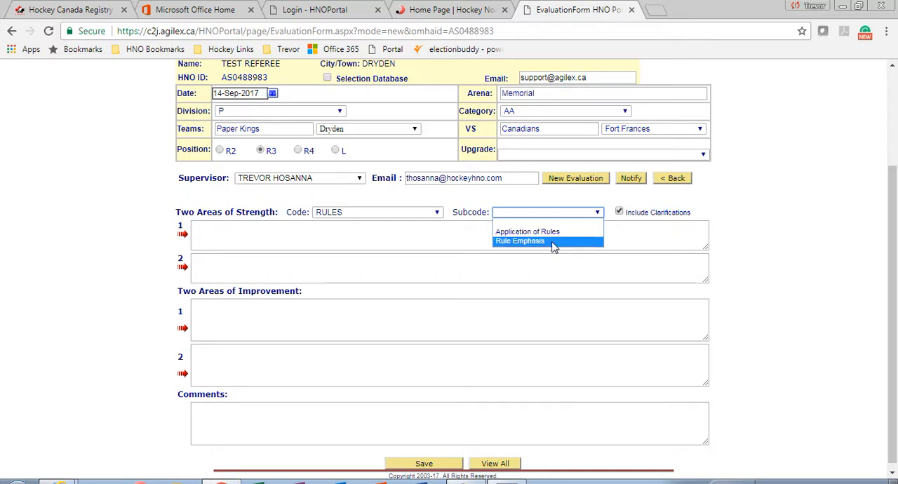
pyautogui.click(554, 232)
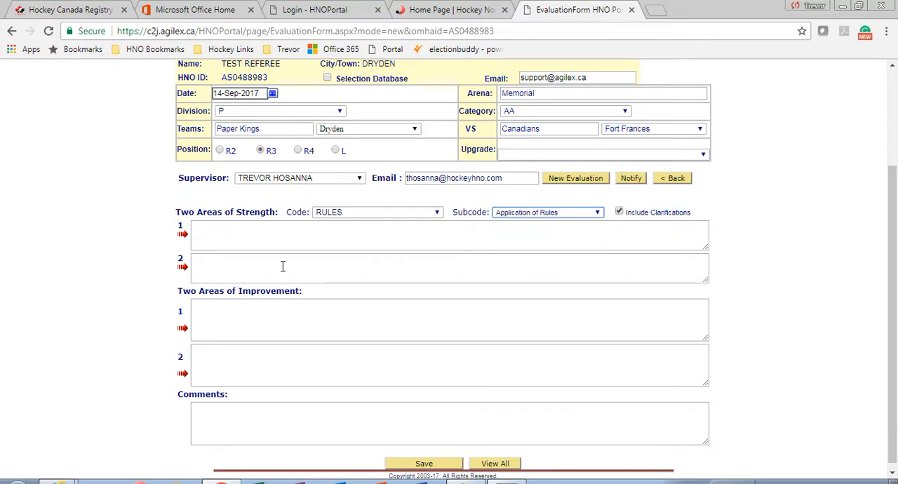
pyautogui.click(182, 237)
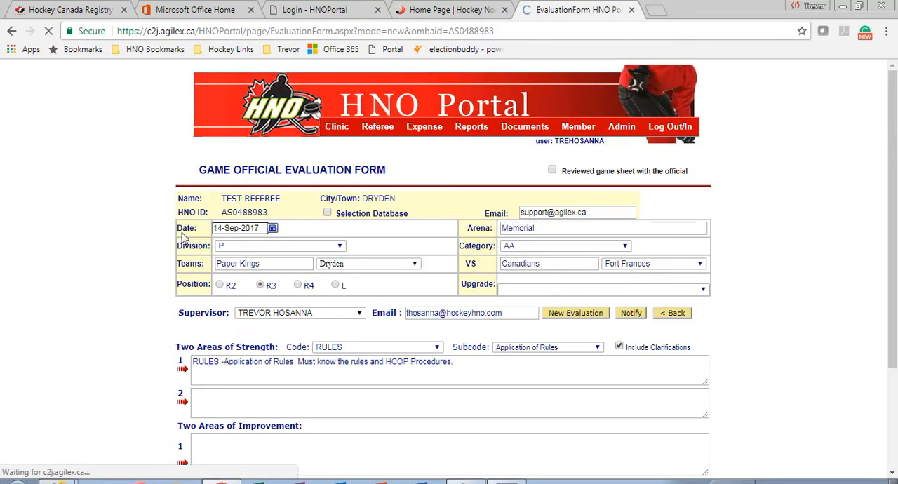
pyautogui.scroll(-2, 897, 159)
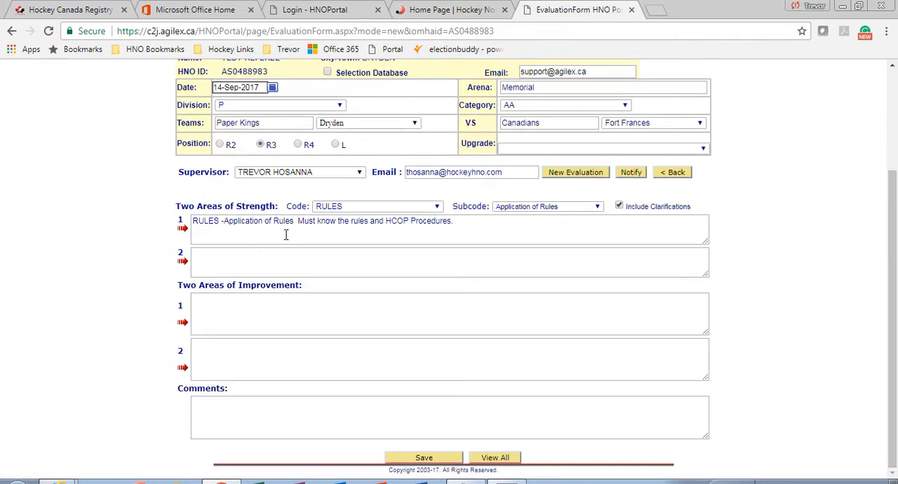
# Choose the code SIGNALS with subcode Penalties and insert its comment as the second area of strength
pyautogui.click(478, 223)
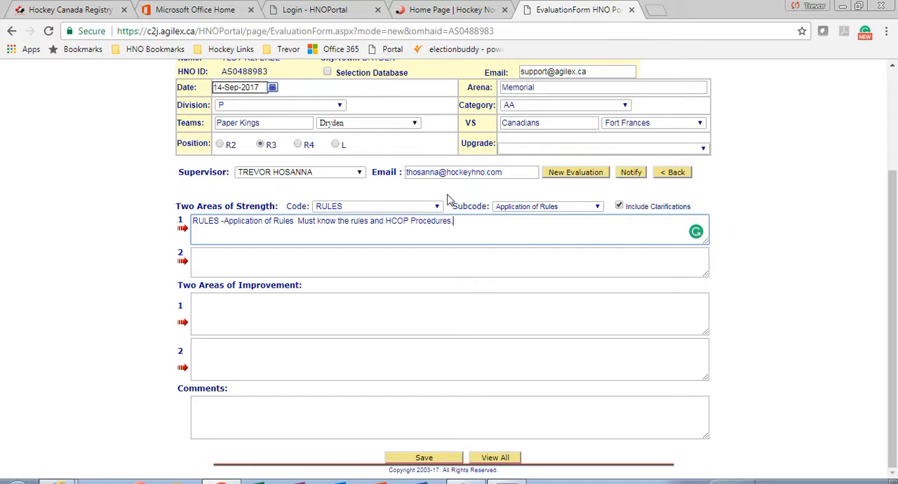
pyautogui.click(438, 207)
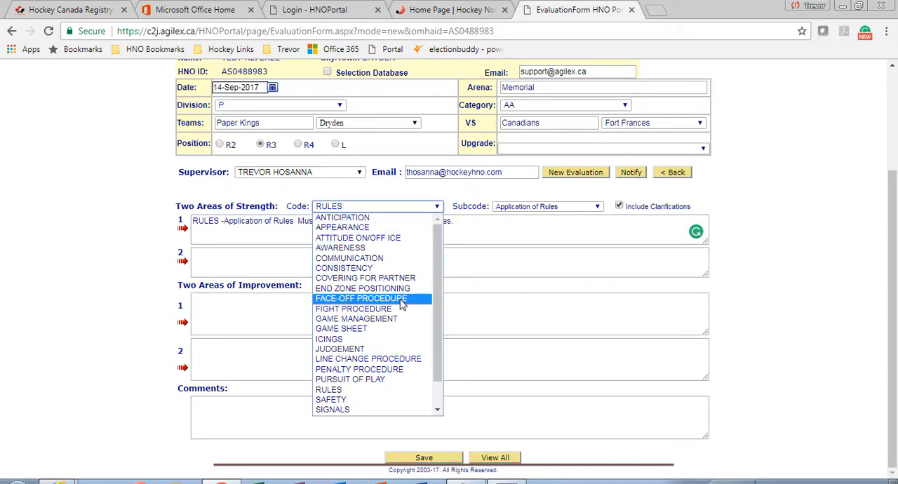
pyautogui.click(371, 409)
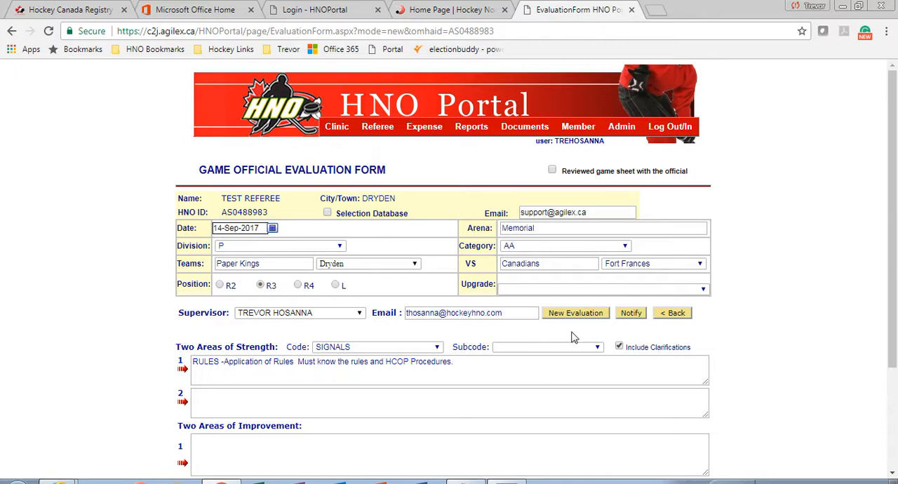
pyautogui.scroll(-1, 561, 308)
pyautogui.click(542, 255)
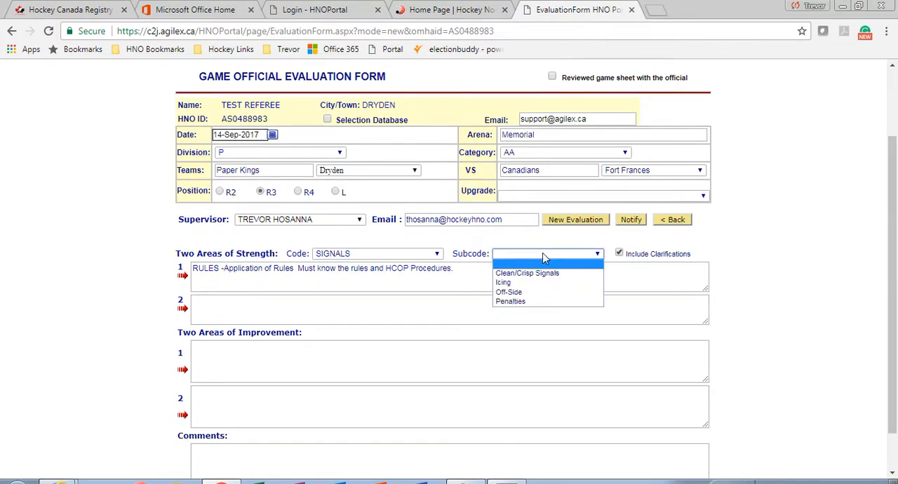
pyautogui.click(546, 301)
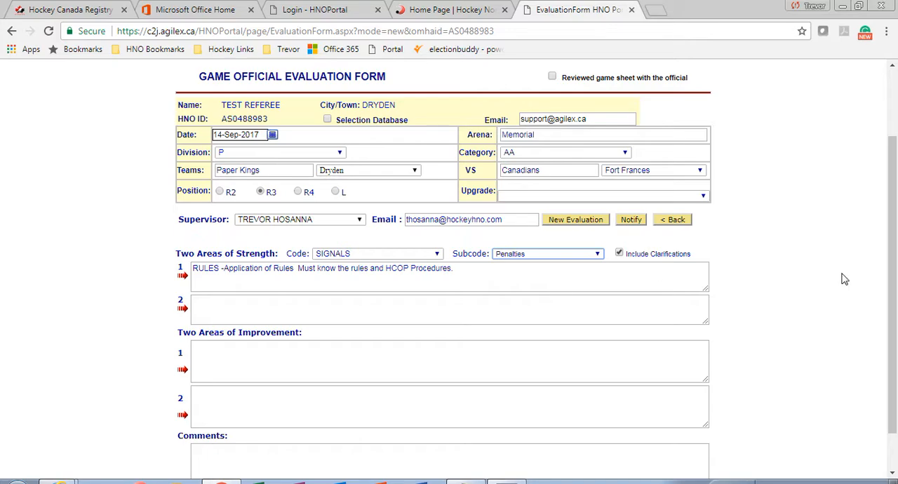
pyautogui.click(185, 310)
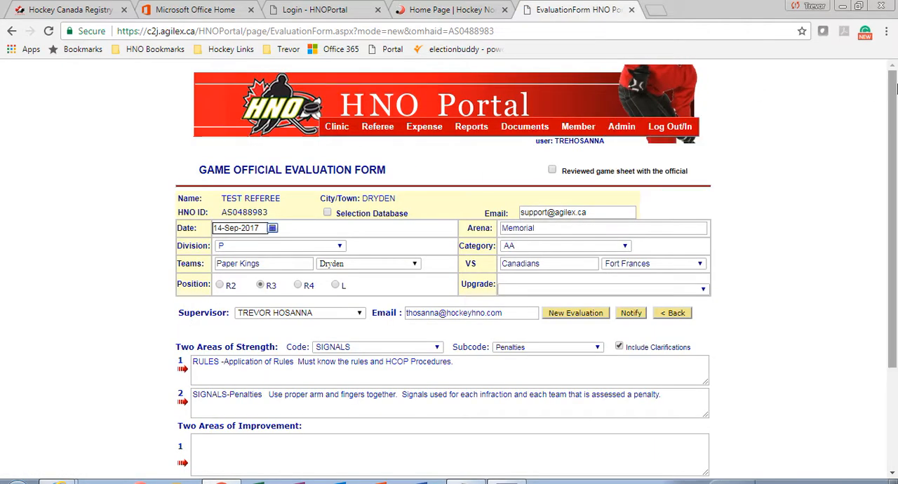
pyautogui.moveTo(894, 100); pyautogui.dragTo(896, 199)
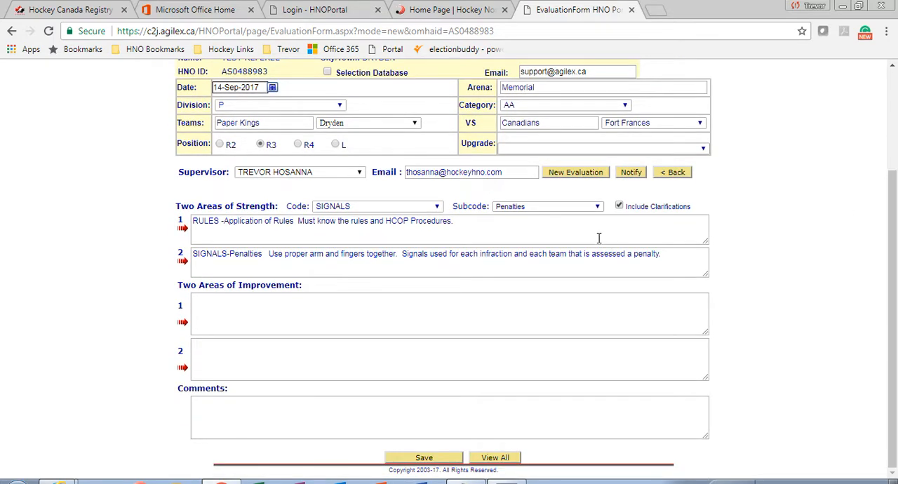
pyautogui.click(669, 258)
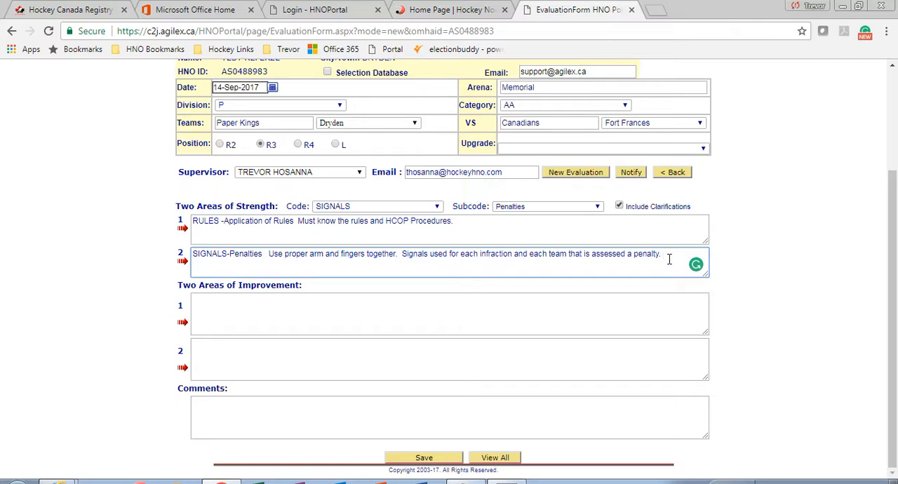
# Choose the code SKATING ABILITY with subcode Acceleration/Stops/Turns/Agility and insert its comment as the first area of improvement
pyautogui.click(435, 207)
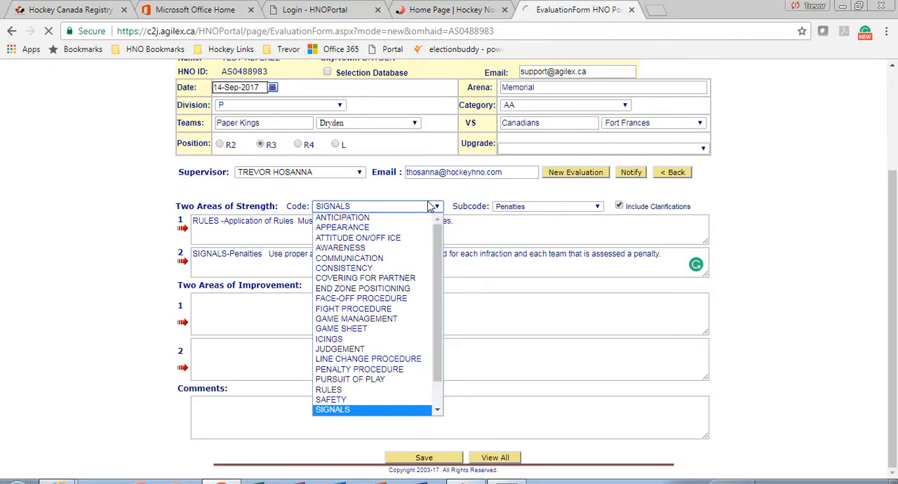
pyautogui.click(429, 209)
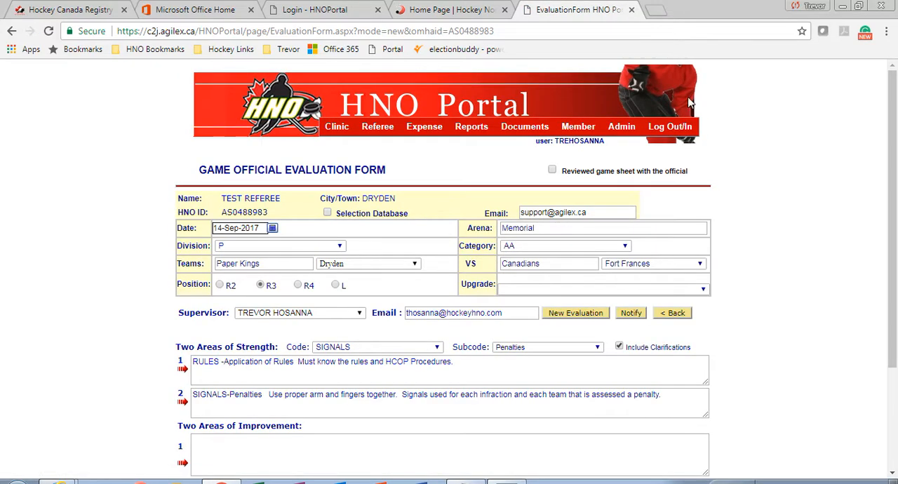
pyautogui.moveTo(892, 98); pyautogui.dragTo(895, 203)
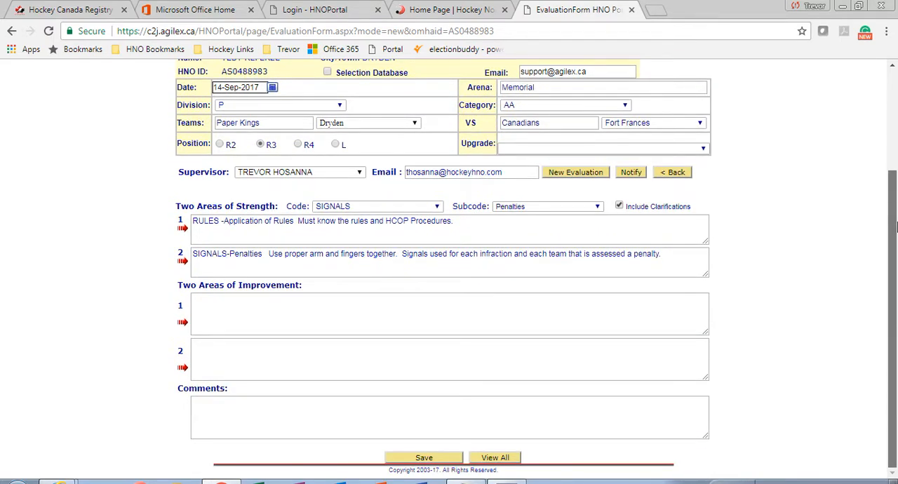
pyautogui.click(386, 208)
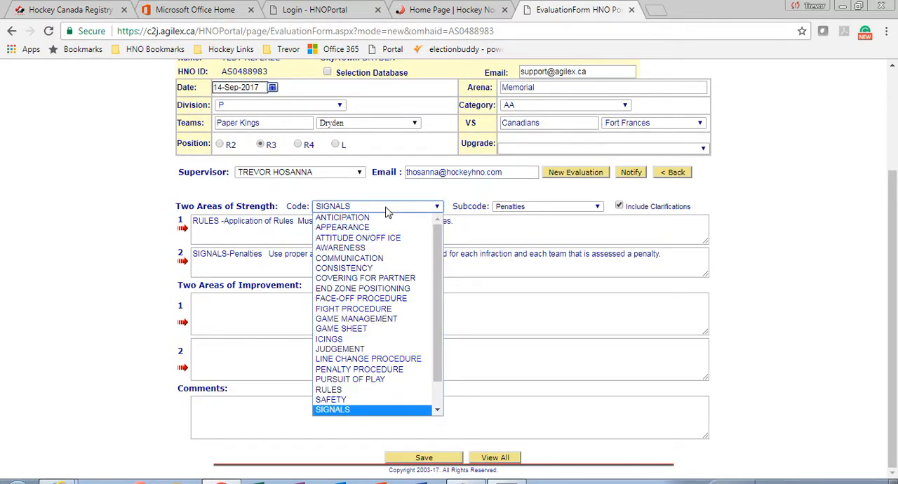
pyautogui.moveTo(440, 301); pyautogui.dragTo(443, 344)
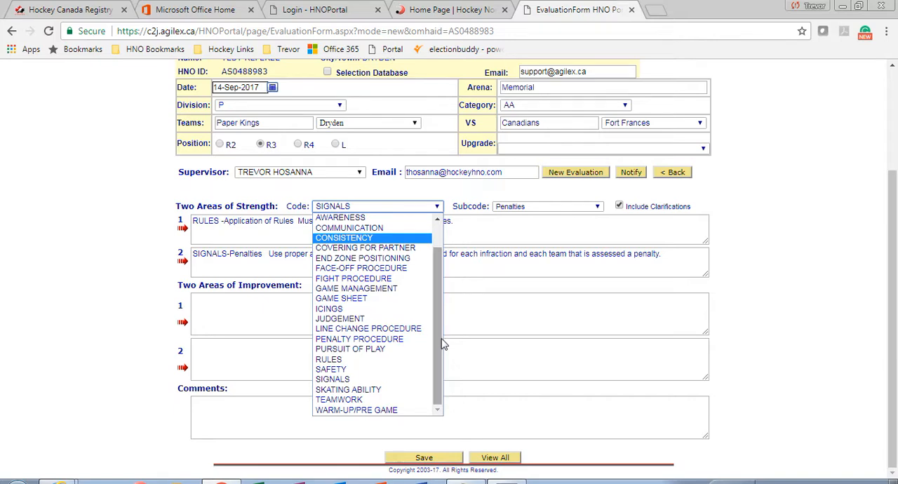
pyautogui.click(412, 389)
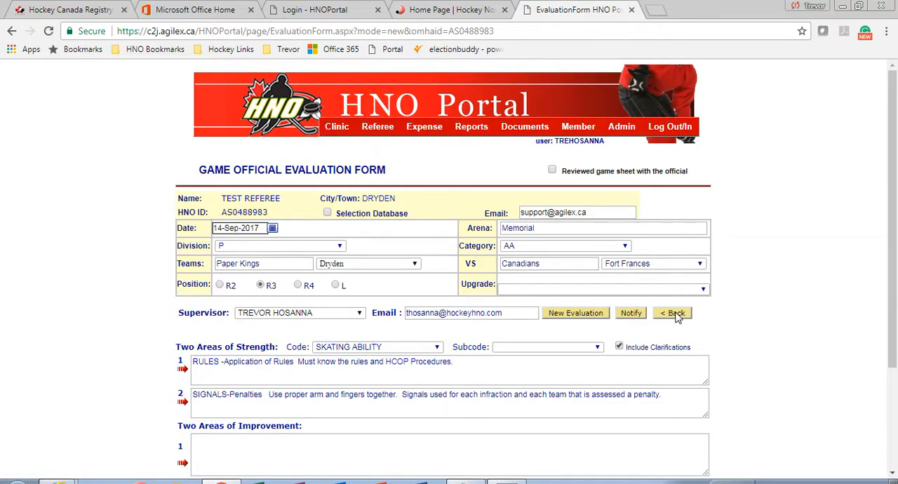
pyautogui.click(547, 347)
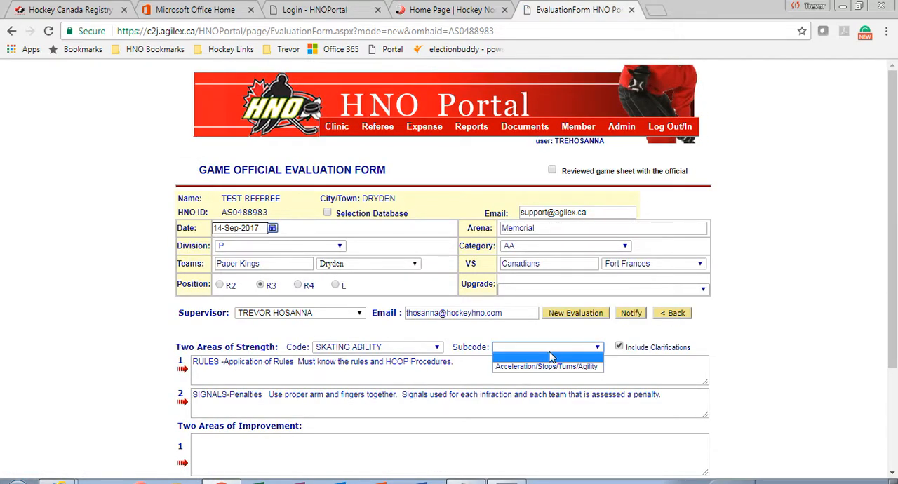
pyautogui.click(546, 366)
pyautogui.moveTo(895, 238); pyautogui.dragTo(896, 333)
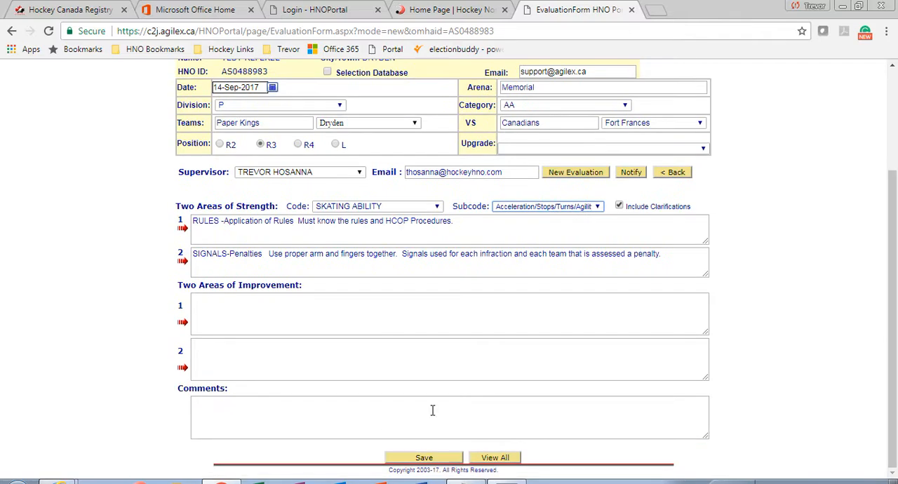
pyautogui.click(183, 324)
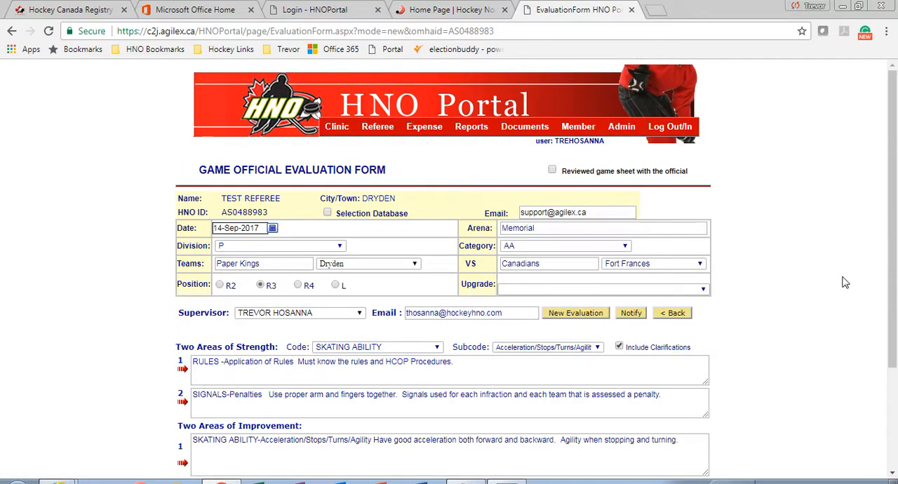
# Add the sentence "Make sure you come to a complete stop." to the end of the first area of improvement
pyautogui.moveTo(896, 233); pyautogui.dragTo(896, 356)
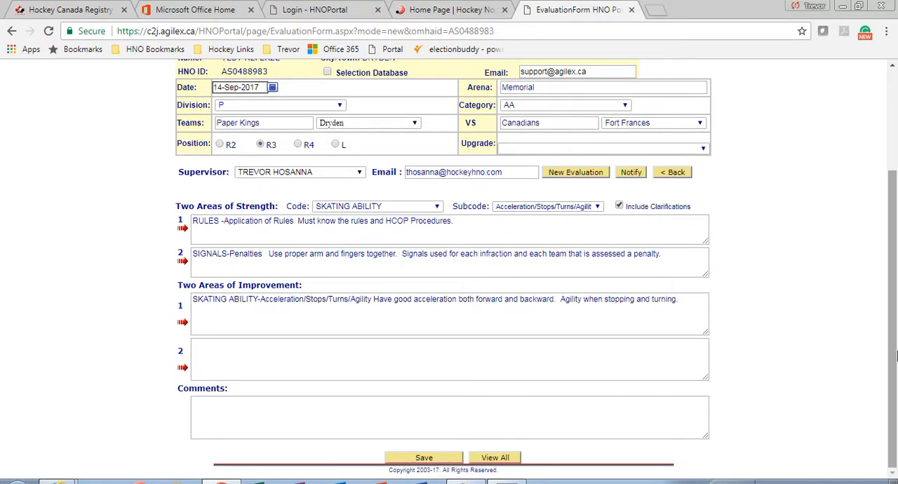
pyautogui.click(694, 299)
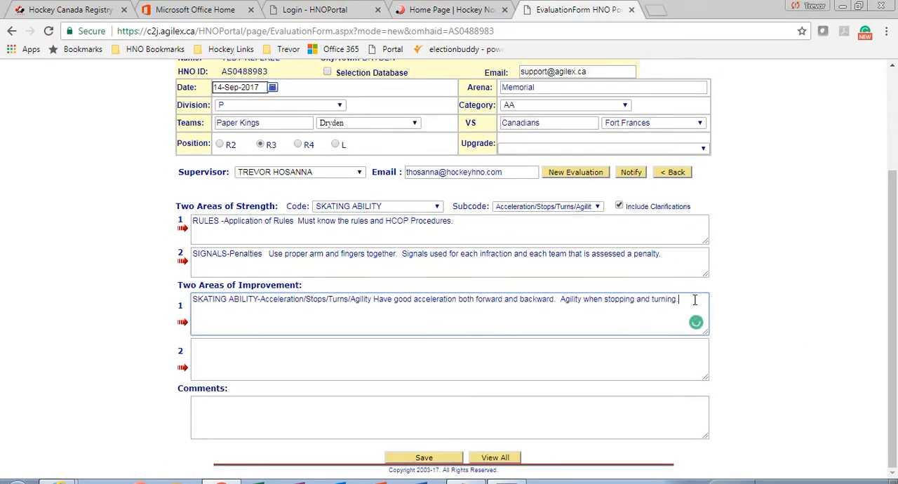
pyautogui.press('capslock')
pyautogui.write('AA')
pyautogui.press('capslock')
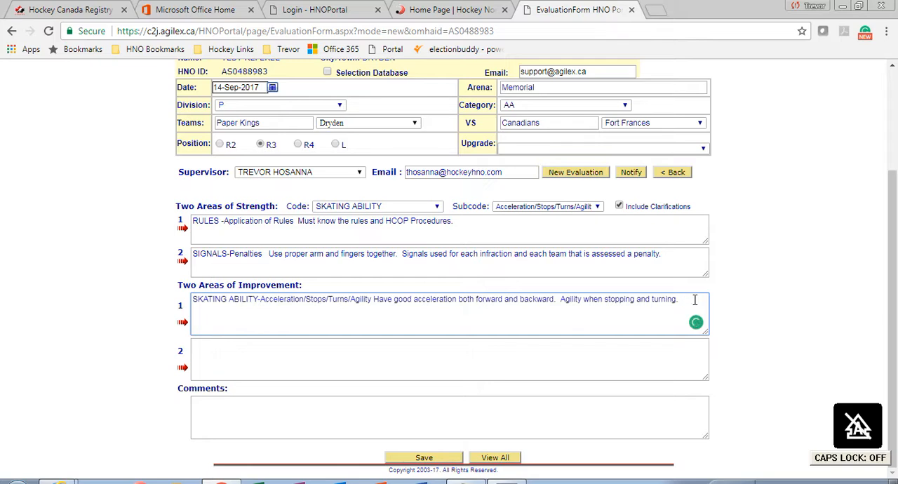
pyautogui.press('capslock')
pyautogui.write('mA')
pyautogui.press('BackSpace')
pyautogui.press('BackSpace')
pyautogui.press('capslock')
pyautogui.write('Make sure you come to a comp')
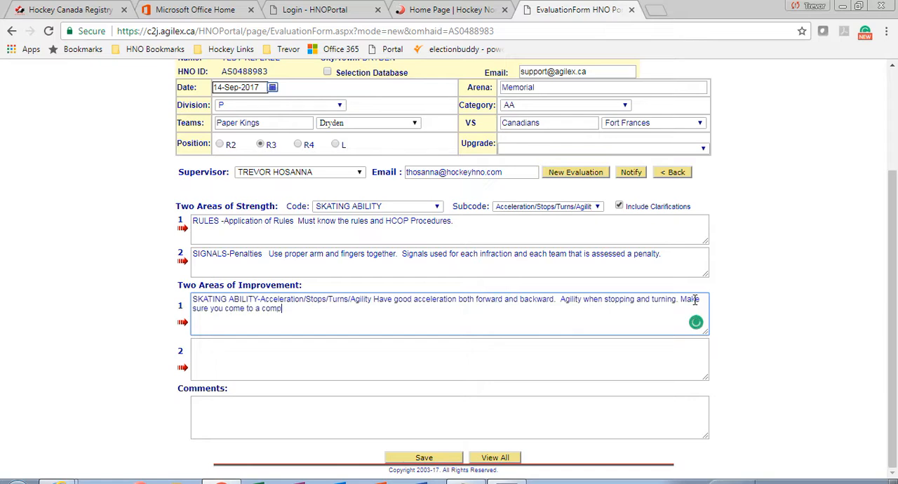
pyautogui.write('lete stop.')
# Choose the code COMMUNICATION with subcode Going to the Benches and insert its comment as the second area of improvement
pyautogui.click(422, 209)
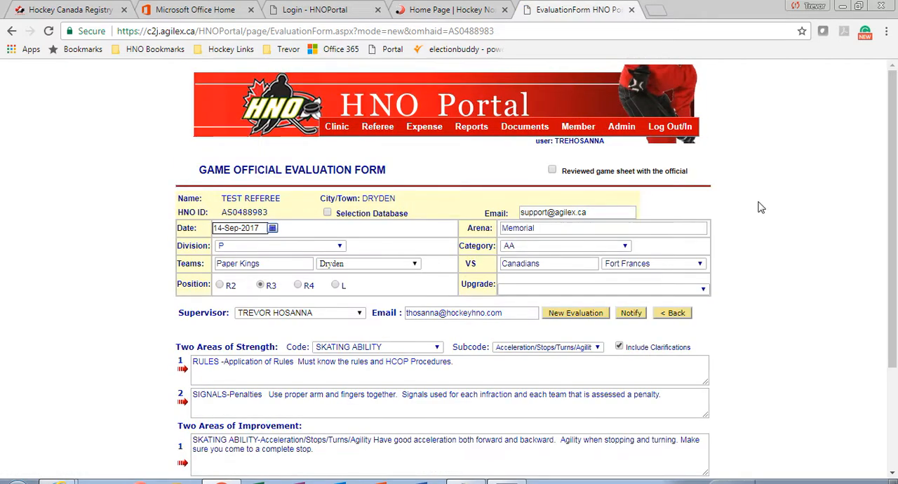
pyautogui.moveTo(893, 162); pyautogui.dragTo(896, 284)
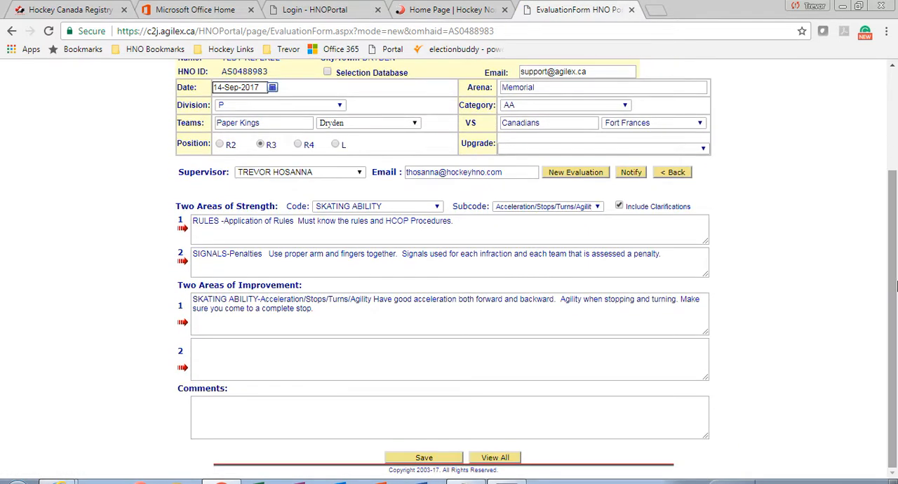
pyautogui.click(397, 207)
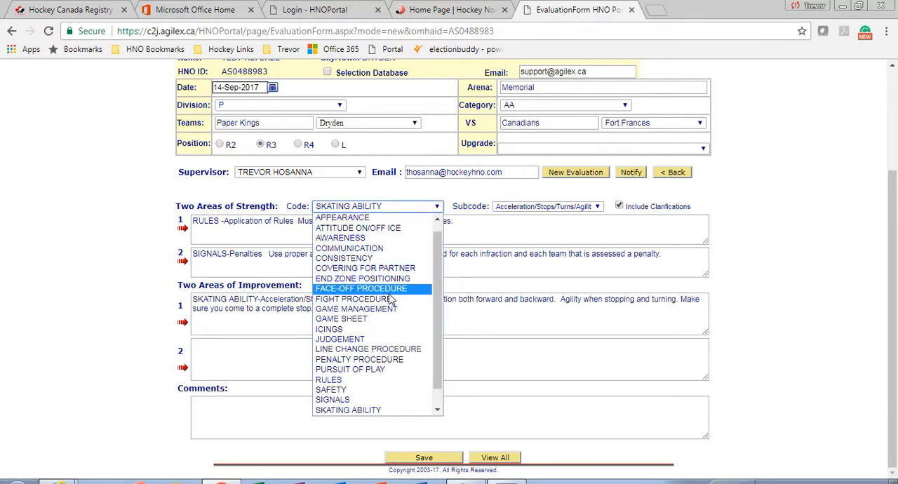
pyautogui.click(389, 249)
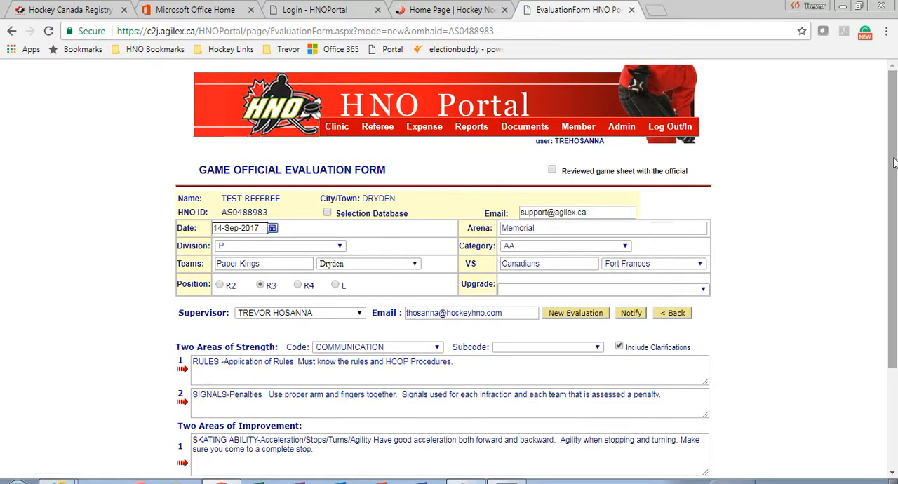
pyautogui.moveTo(892, 225); pyautogui.dragTo(895, 324)
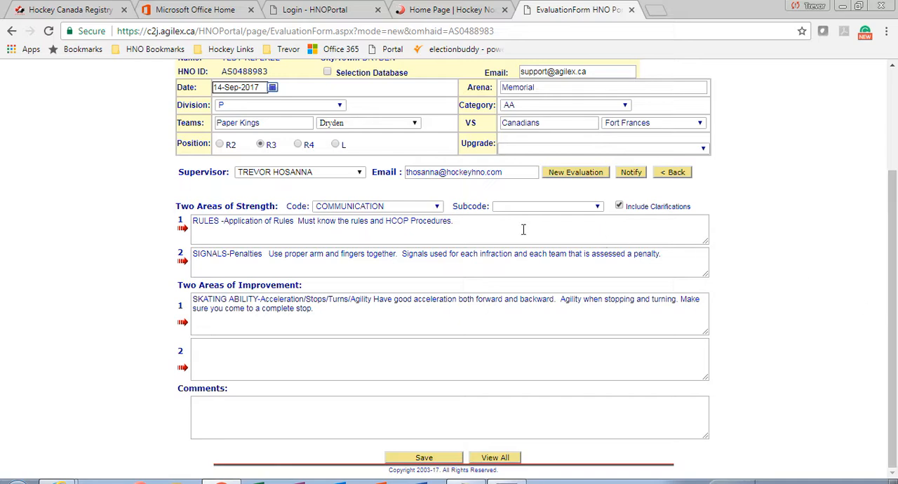
pyautogui.click(514, 206)
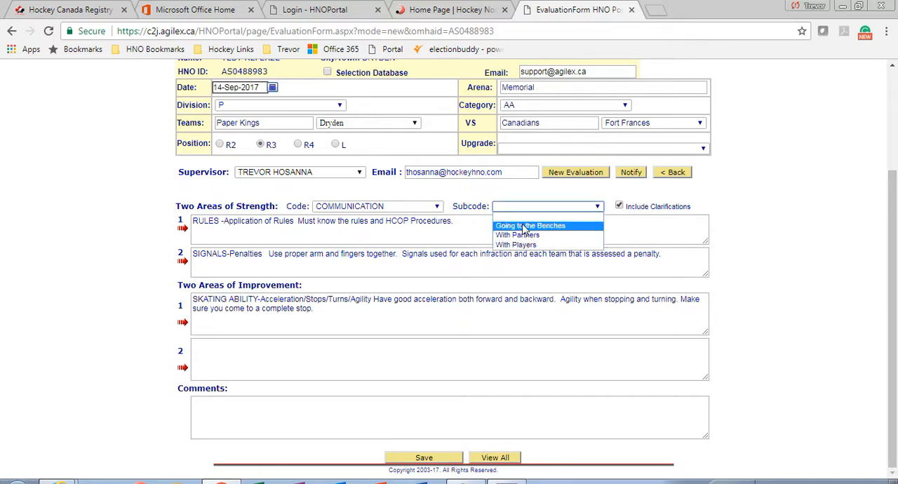
pyautogui.click(531, 226)
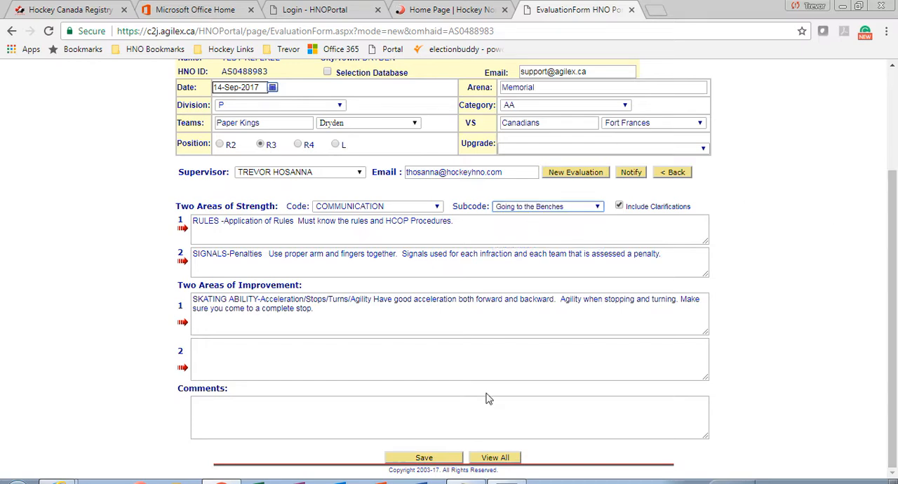
pyautogui.click(183, 373)
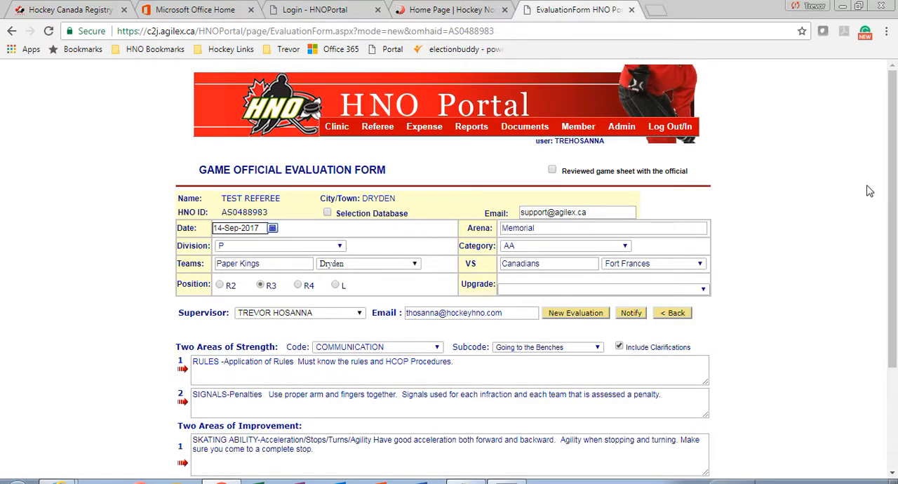
# Enter "Good work today, keep working on the stopping." as the evaluation's general comments
pyautogui.moveTo(894, 188); pyautogui.dragTo(896, 295)
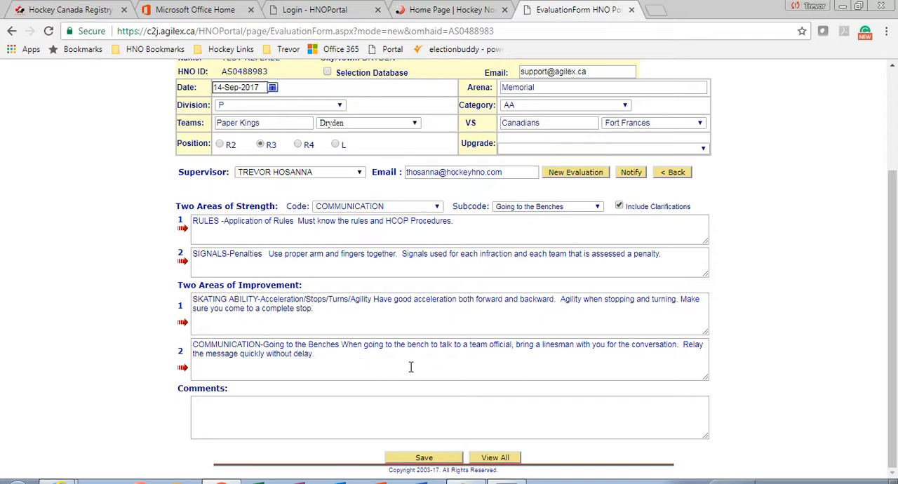
pyautogui.click(254, 426)
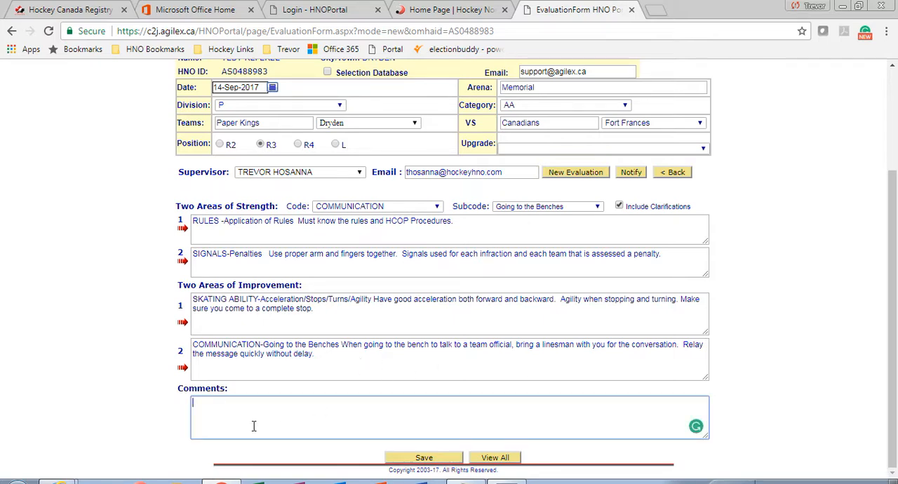
pyautogui.press('capslock')
pyautogui.write('G')
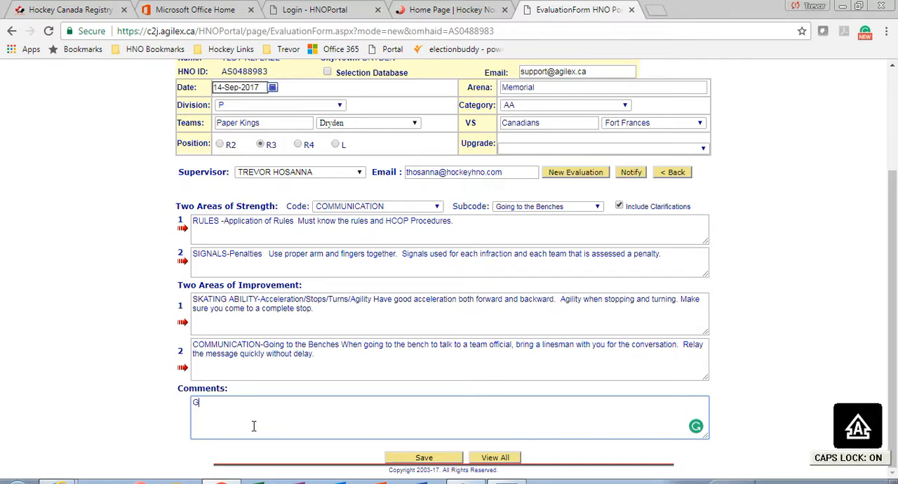
pyautogui.press('capslock')
pyautogui.write('ood work t')
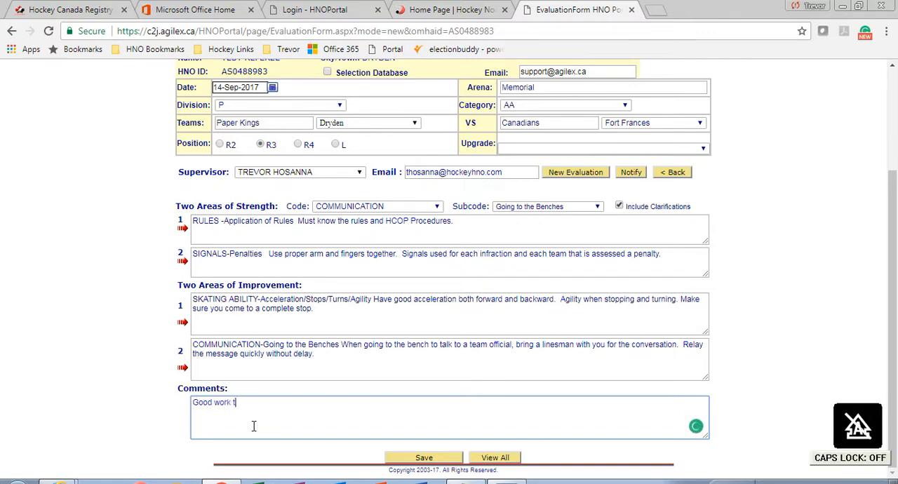
pyautogui.write('oday')
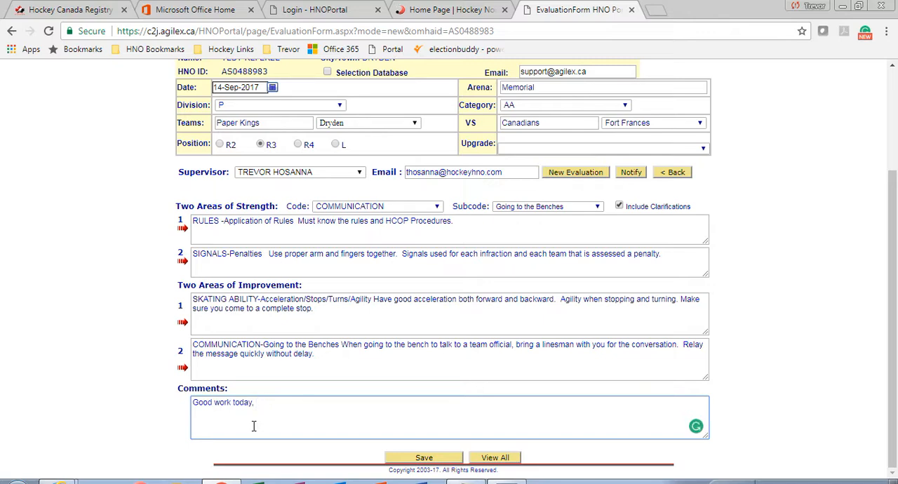
pyautogui.write(', keep working on the stoppi')
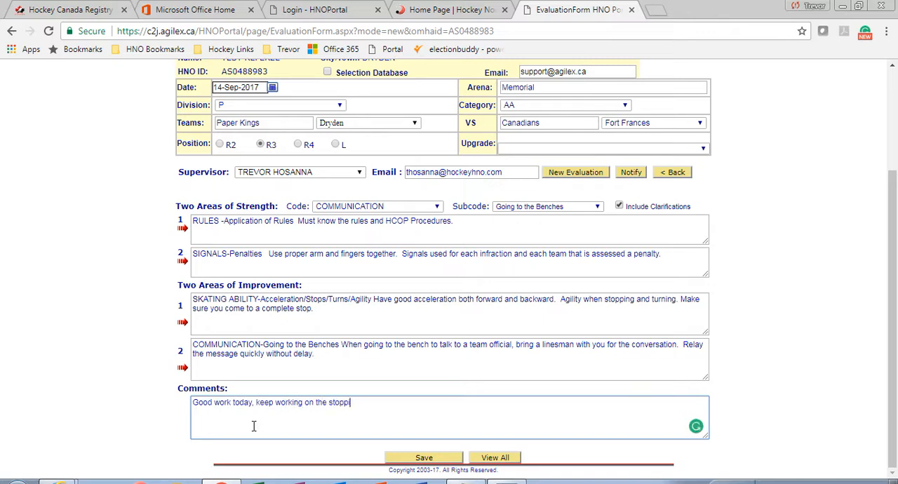
pyautogui.write('ng.')
pyautogui.press('capslock')
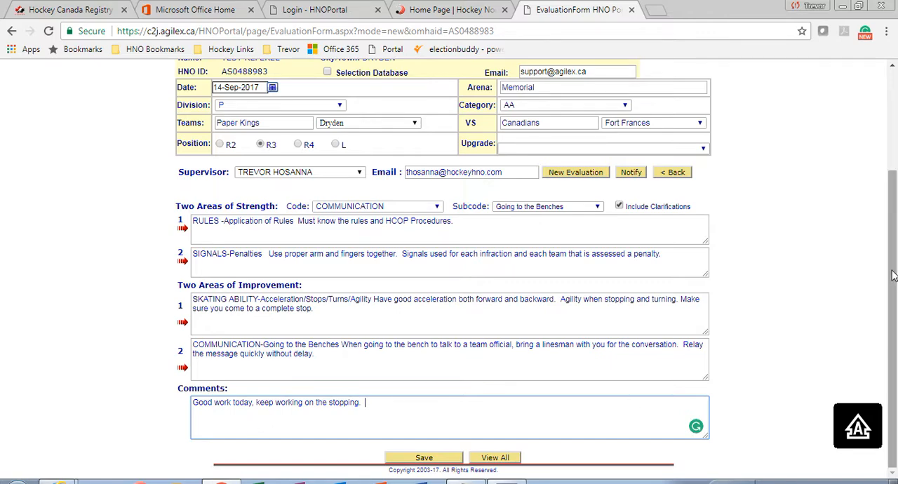
# Save the game official evaluation and acknowledge the confirmation
pyautogui.moveTo(894, 259)
pyautogui.mouseDown()
pyautogui.moveTo(894, 161)
pyautogui.moveTo(896, 281)
pyautogui.moveTo(897, 257)
pyautogui.moveTo(896, 272)
pyautogui.mouseUp()
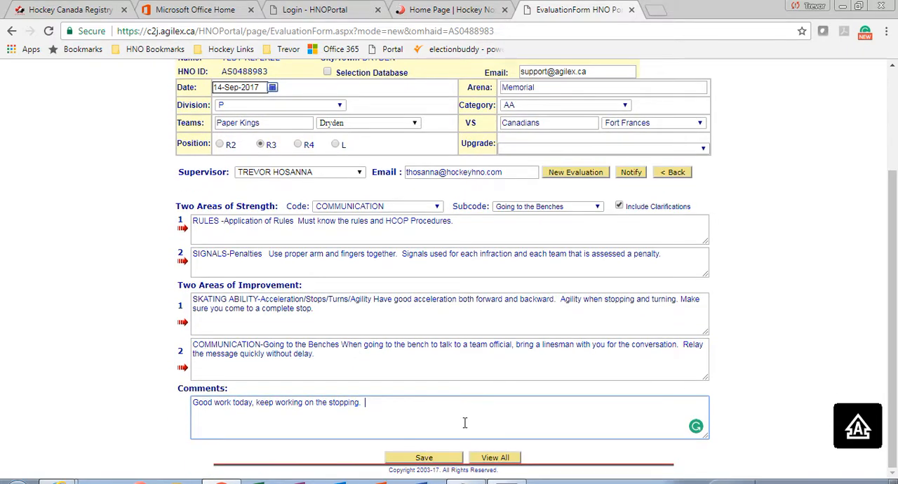
pyautogui.click(423, 460)
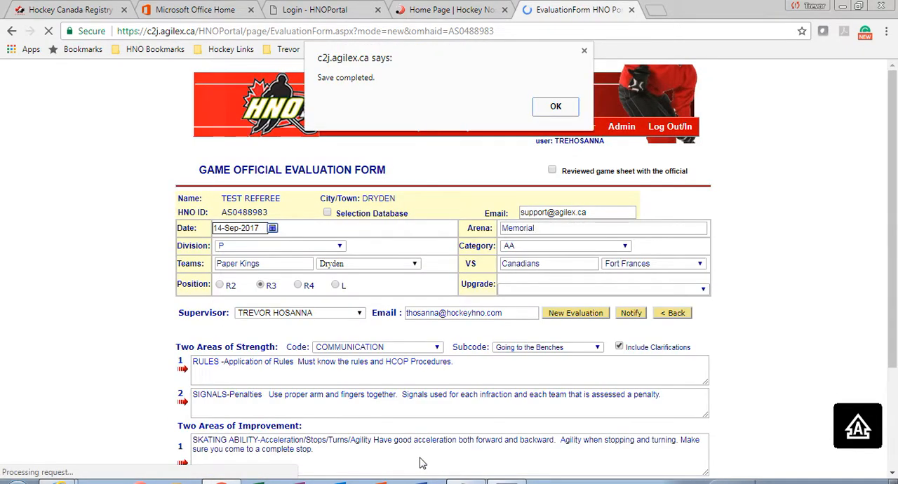
pyautogui.click(564, 106)
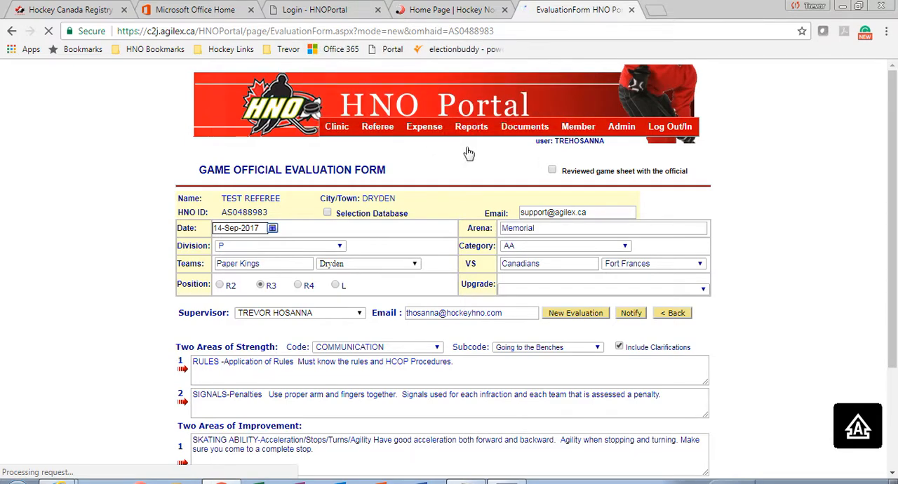
# Mark the game sheet as reviewed with the official and save the evaluation again
pyautogui.tripleClick(601, 214)
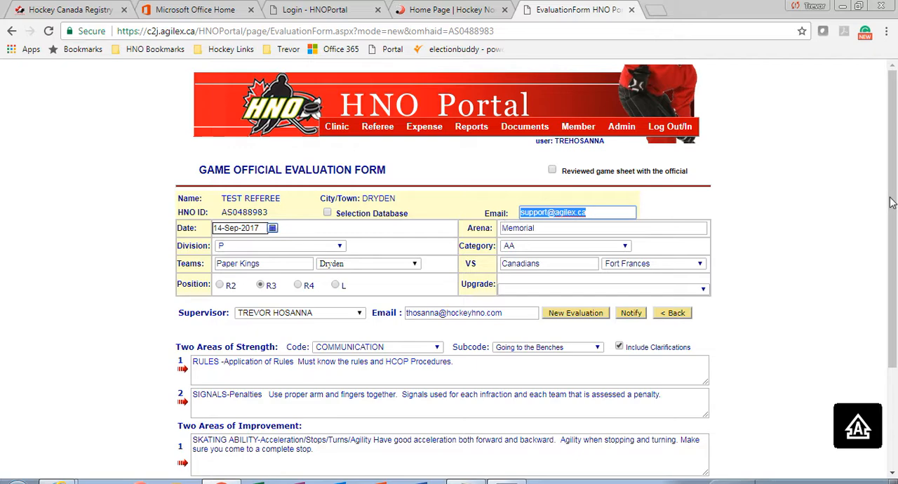
pyautogui.moveTo(895, 214); pyautogui.dragTo(895, 282)
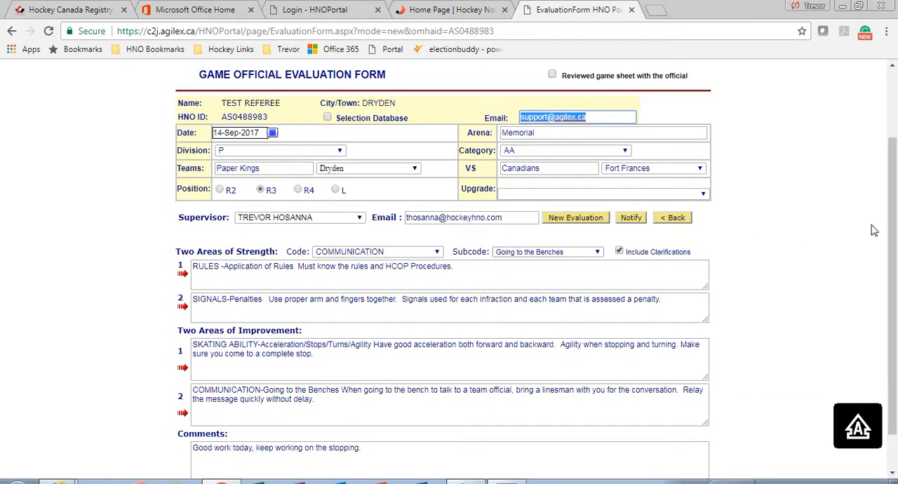
pyautogui.moveTo(894, 227); pyautogui.dragTo(894, 179)
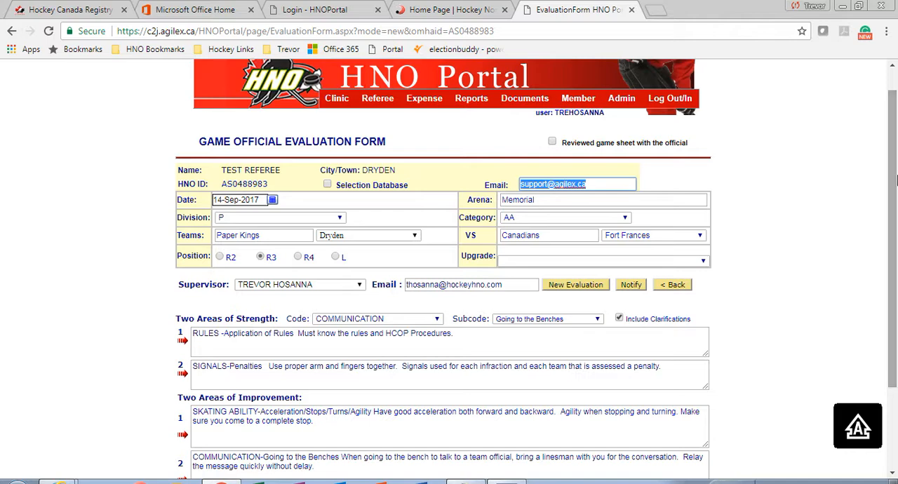
pyautogui.click(552, 142)
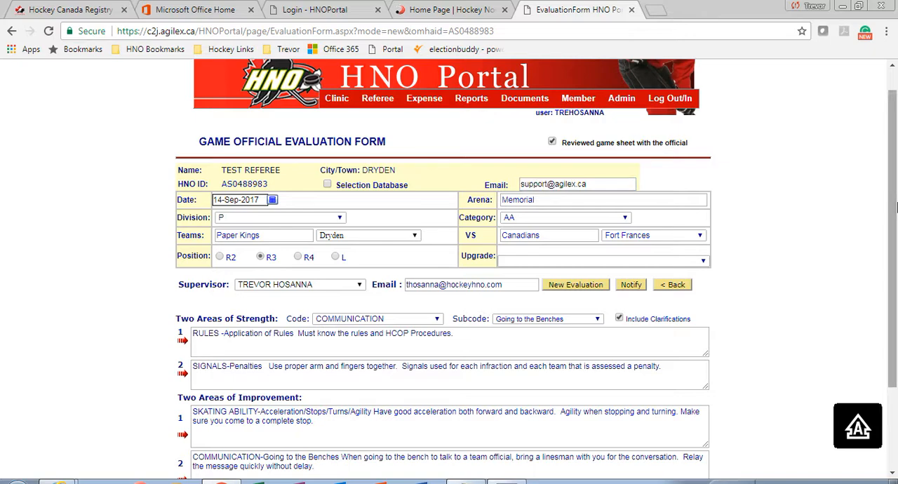
pyautogui.scroll(-3, 686, 377)
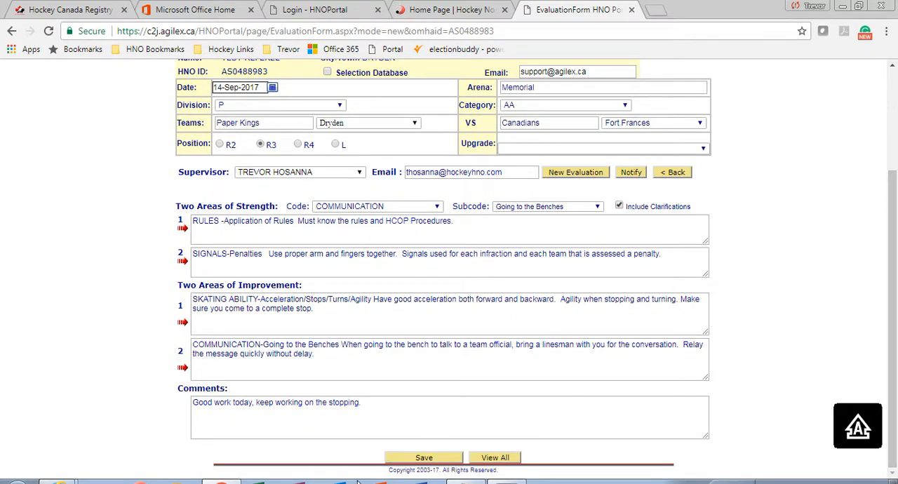
pyautogui.click(439, 458)
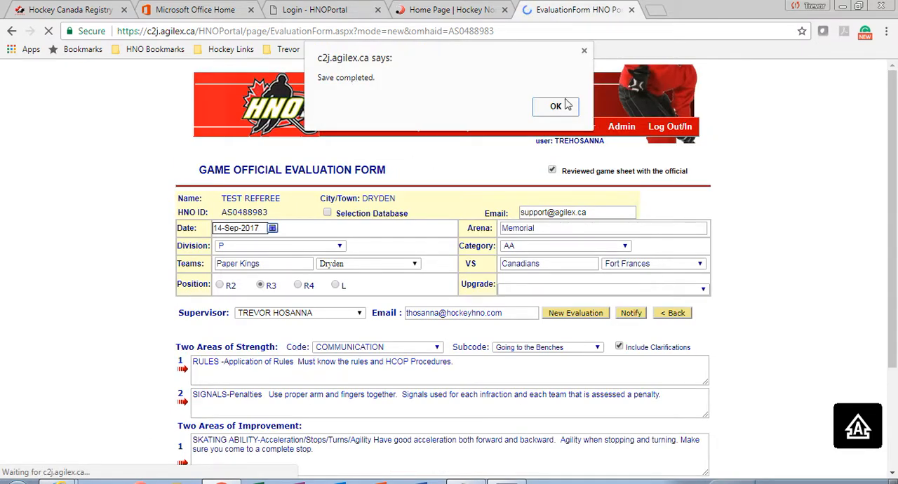
pyautogui.click(561, 108)
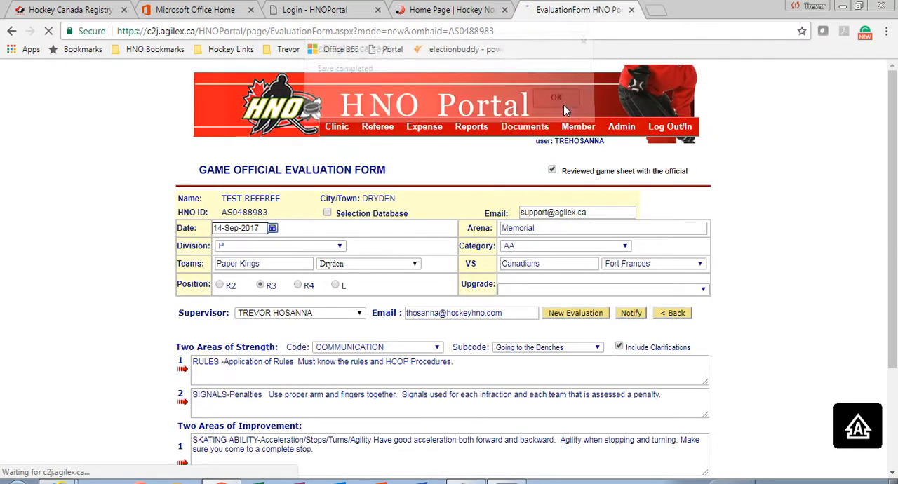
# Create a new expense claim and retrieve the unclaimed supervisions into Section A
pyautogui.scroll(-2, 896, 312)
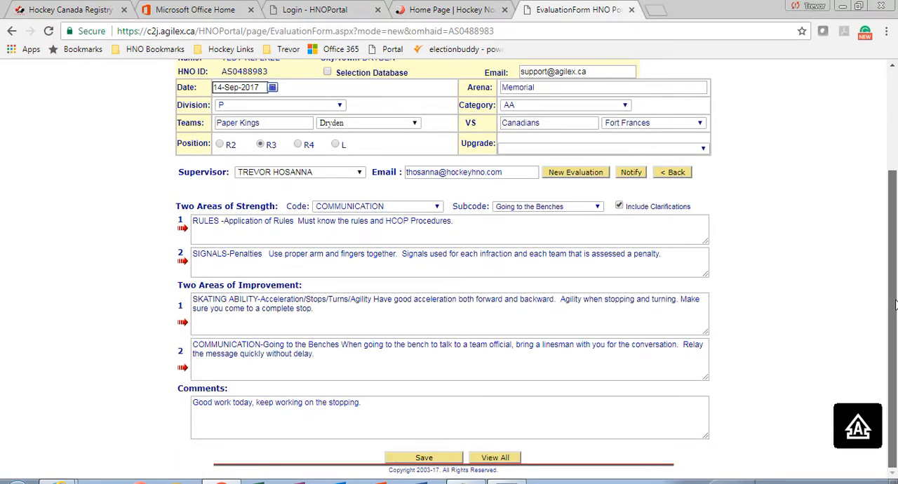
pyautogui.scroll(2, 896, 312)
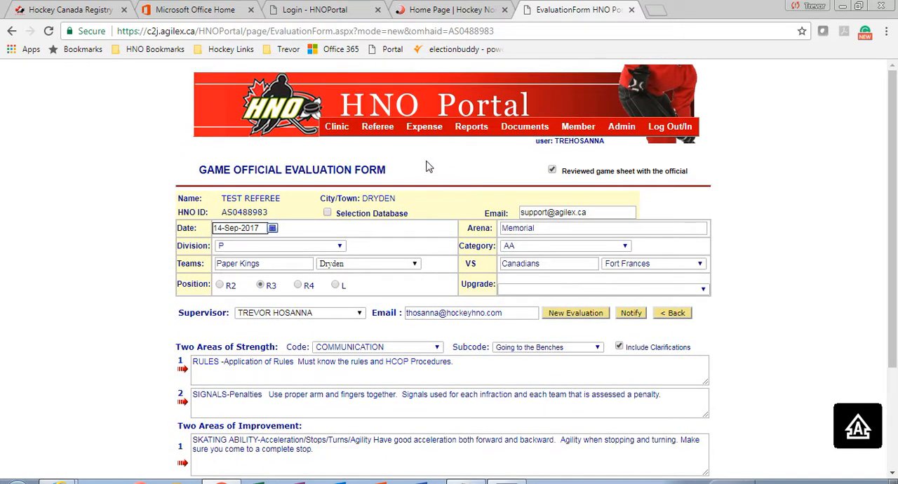
pyautogui.moveTo(421, 131)
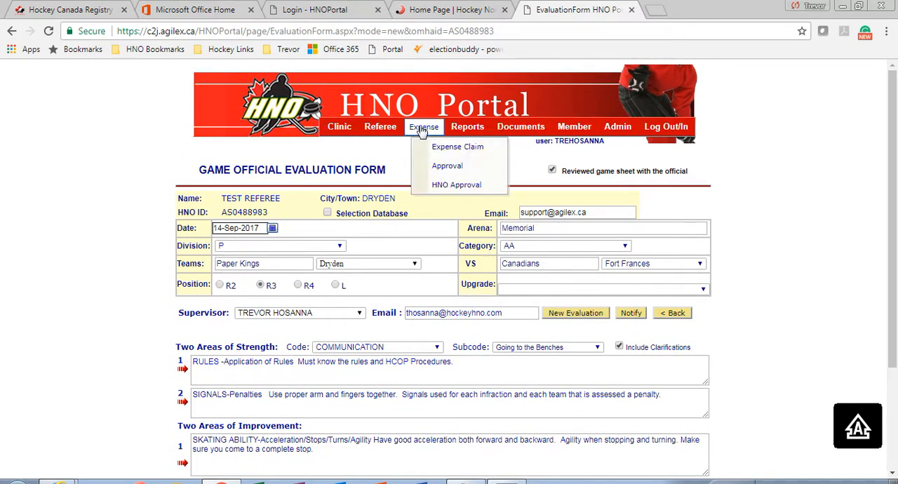
pyautogui.click(449, 147)
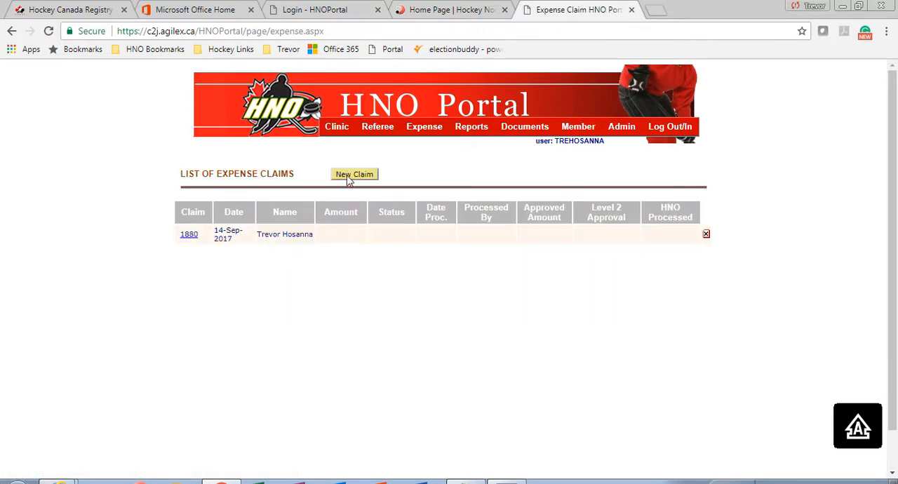
pyautogui.click(351, 174)
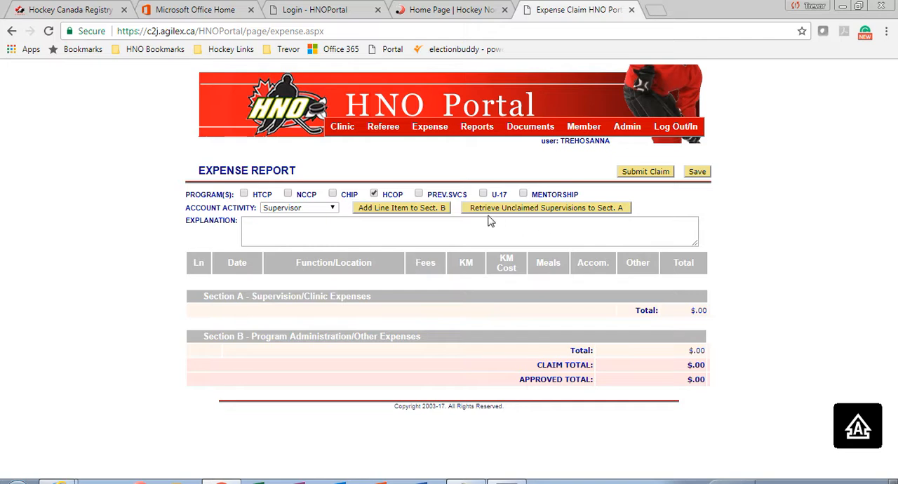
pyautogui.click(541, 211)
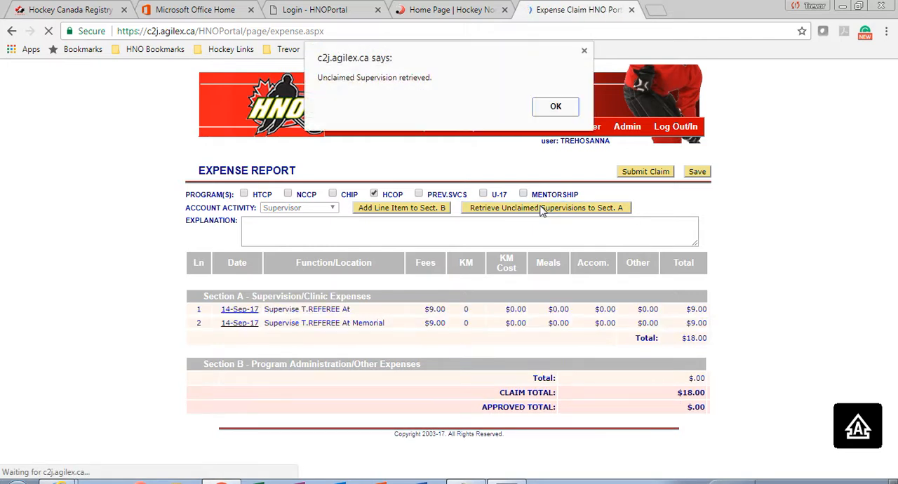
pyautogui.click(556, 106)
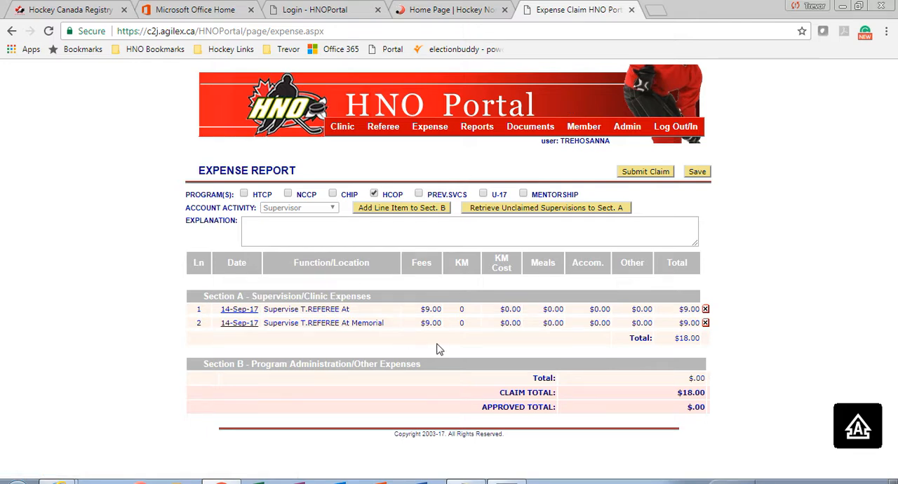
# Save the new expense claim with its retrieved supervision lines
pyautogui.moveTo(437, 309)
pyautogui.mouseDown()
pyautogui.moveTo(422, 310)
pyautogui.moveTo(440, 309)
pyautogui.mouseUp()
pyautogui.click(422, 310)
pyautogui.click(697, 174)
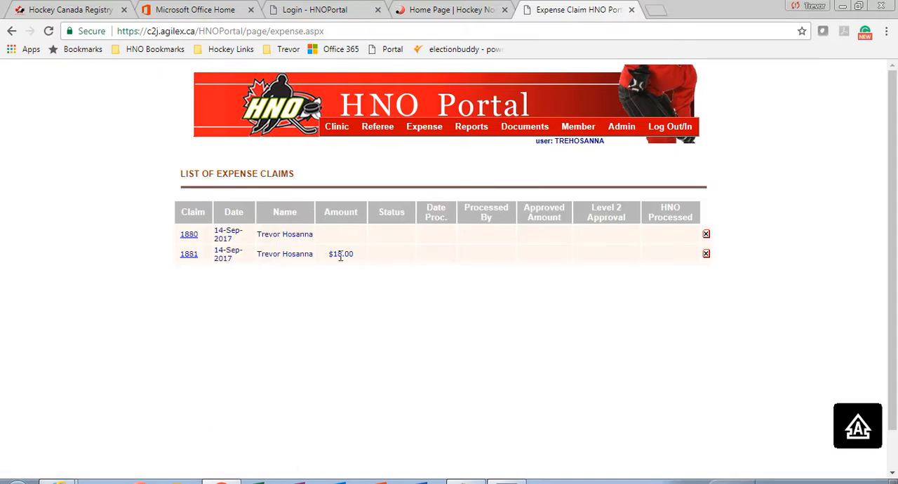
# Open the newly saved expense claim from the claims list and submit it, accepting that no further changes are possible
pyautogui.click(189, 254)
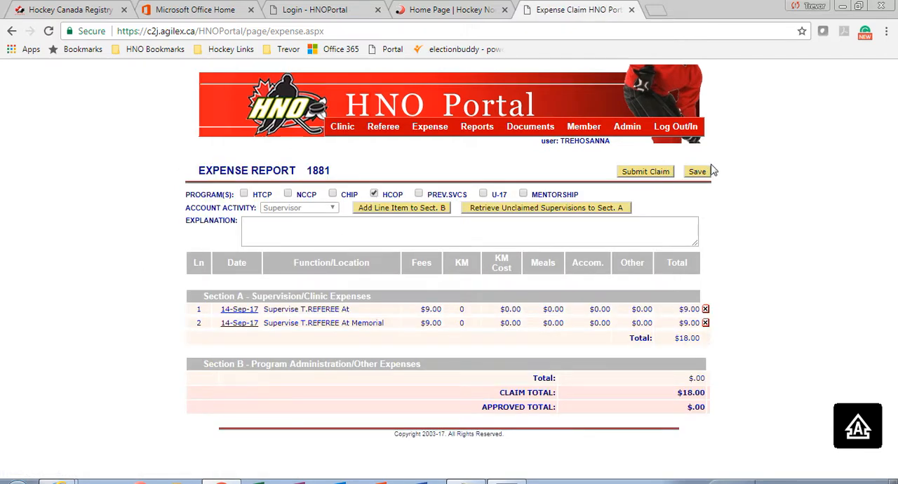
pyautogui.click(657, 174)
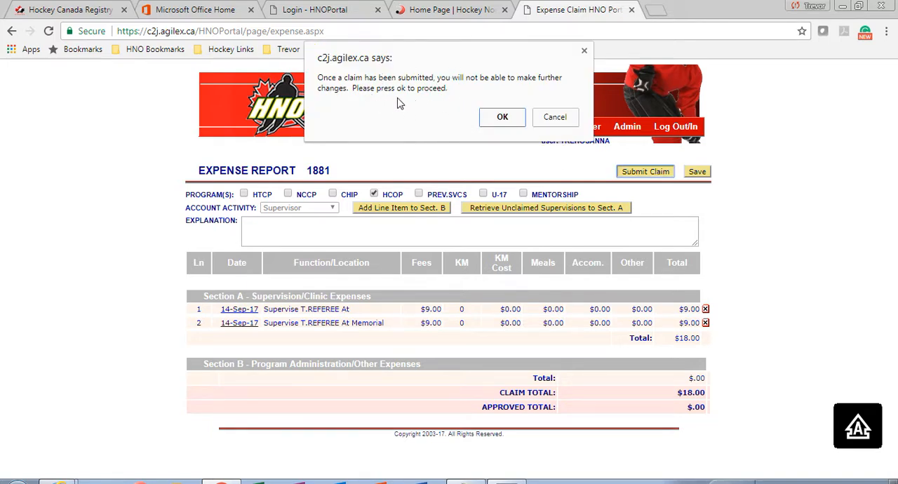
pyautogui.click(501, 121)
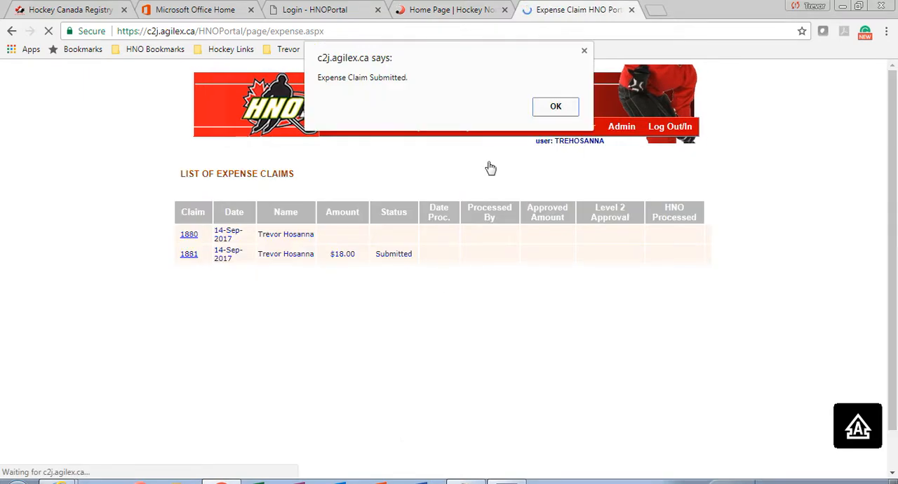
pyautogui.click(551, 110)
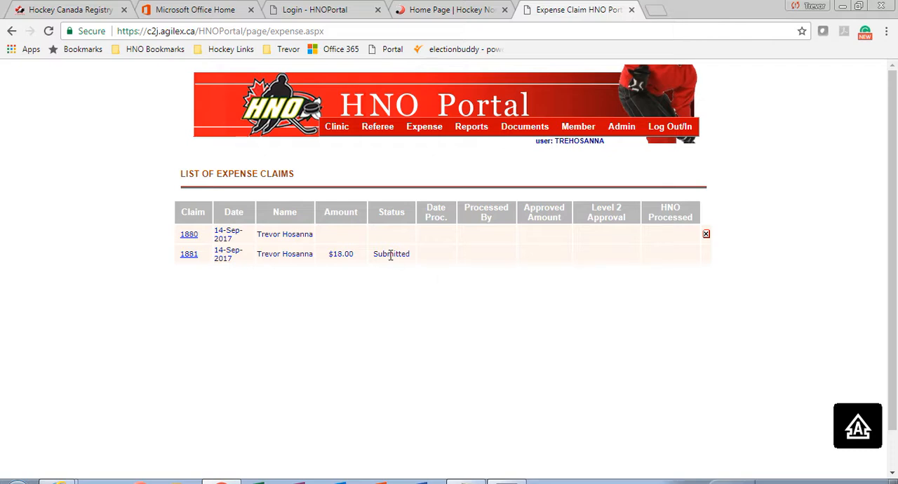
pyautogui.moveTo(379, 131)
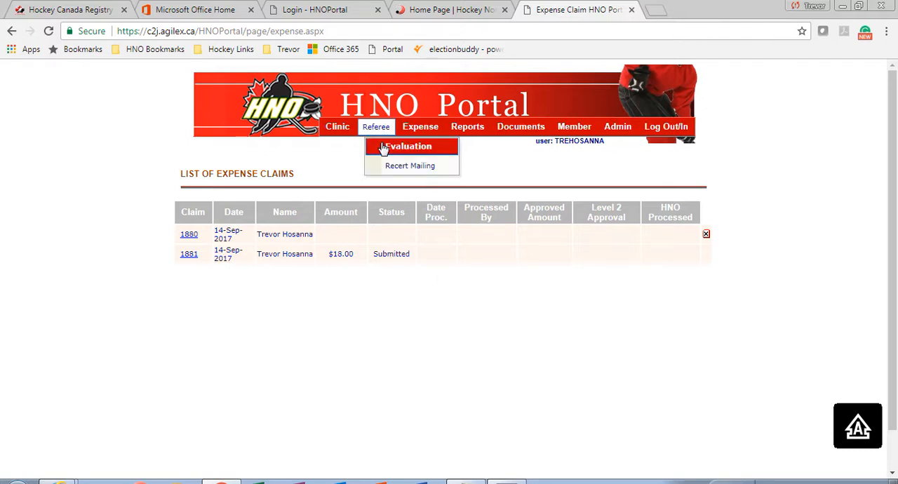
pyautogui.moveTo(425, 134)
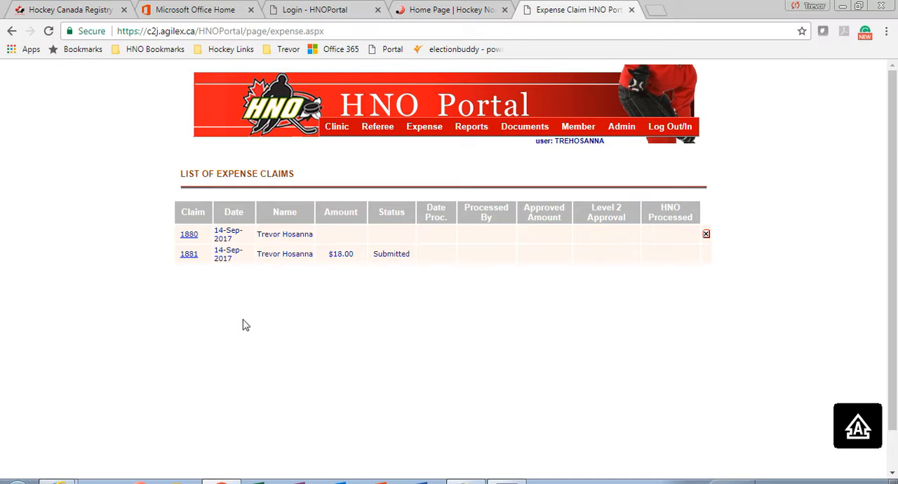
pyautogui.click(506, 482)
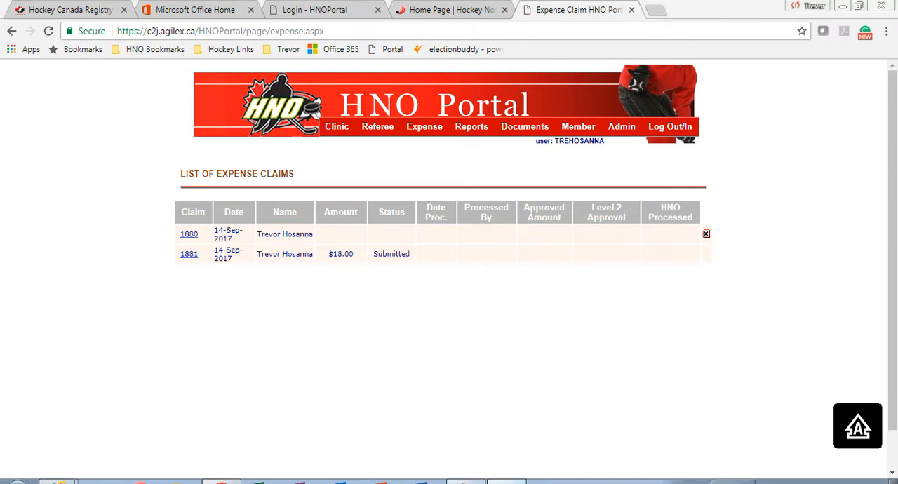